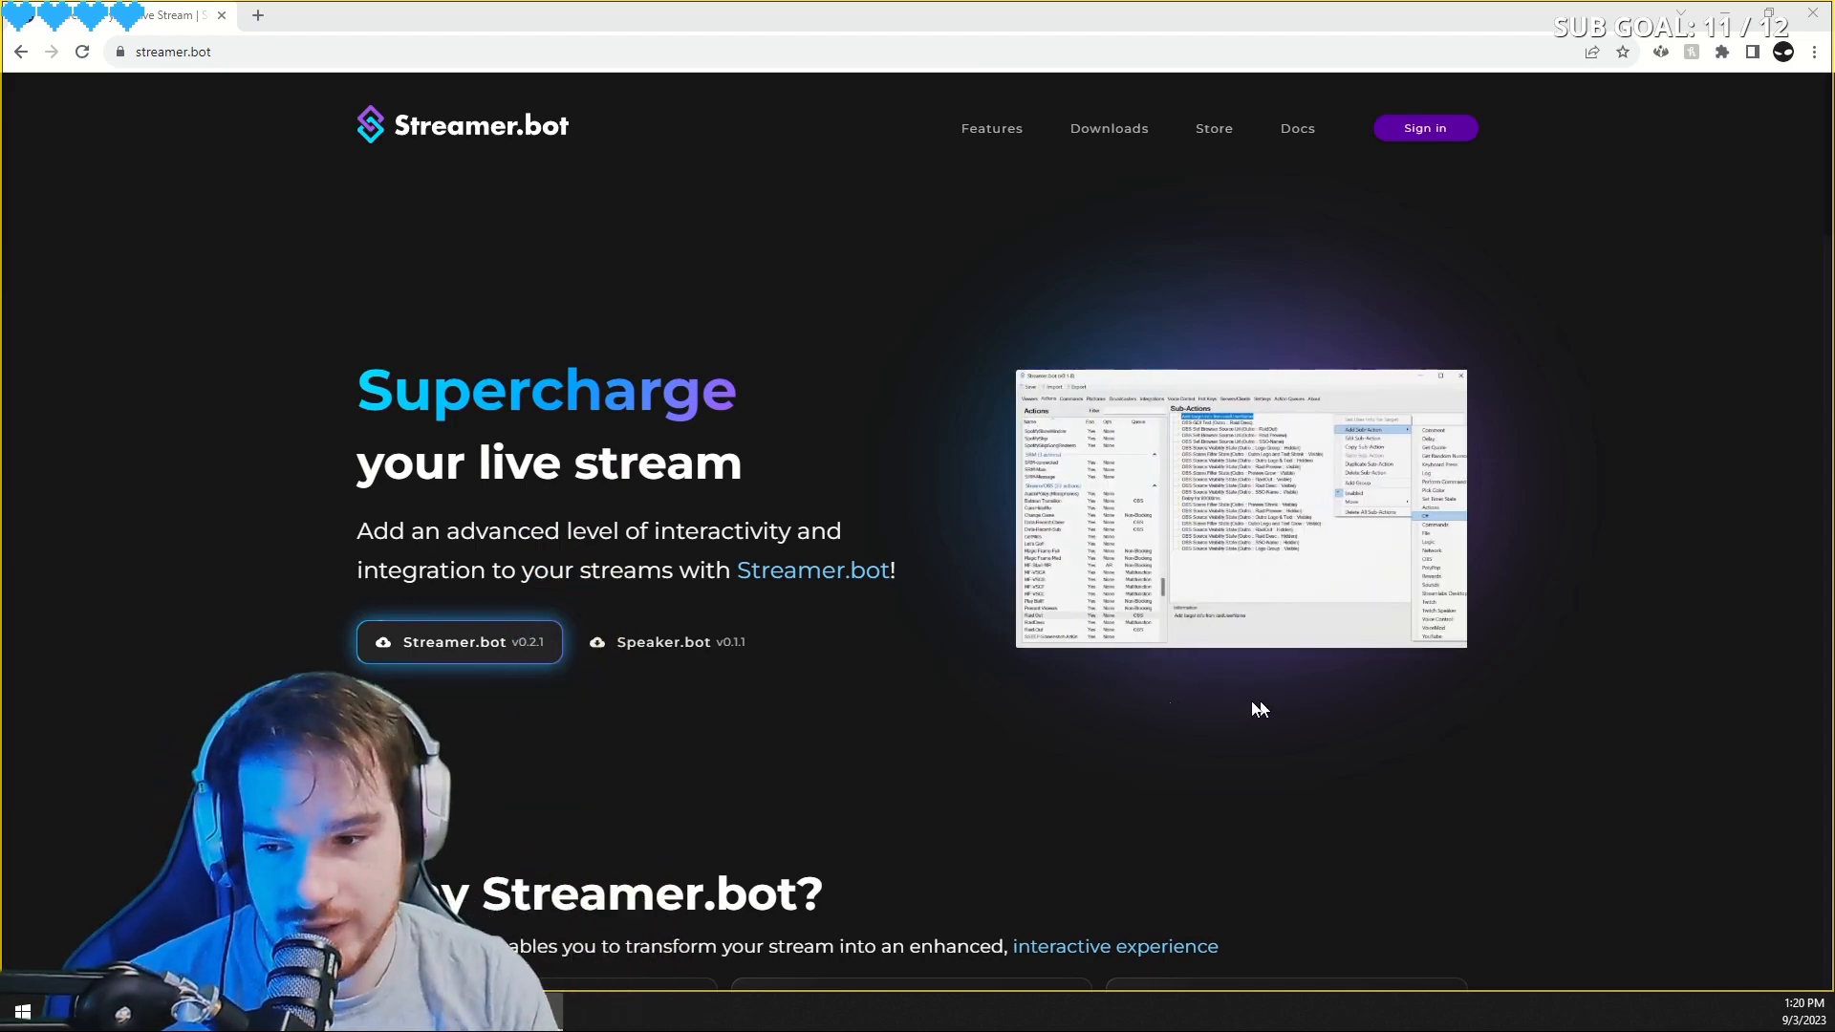
- Download Streamer.bot v0.2.1 from the website and open the downloaded zip in its folder
{"action": "left_click", "coordinate": [423, 646]}
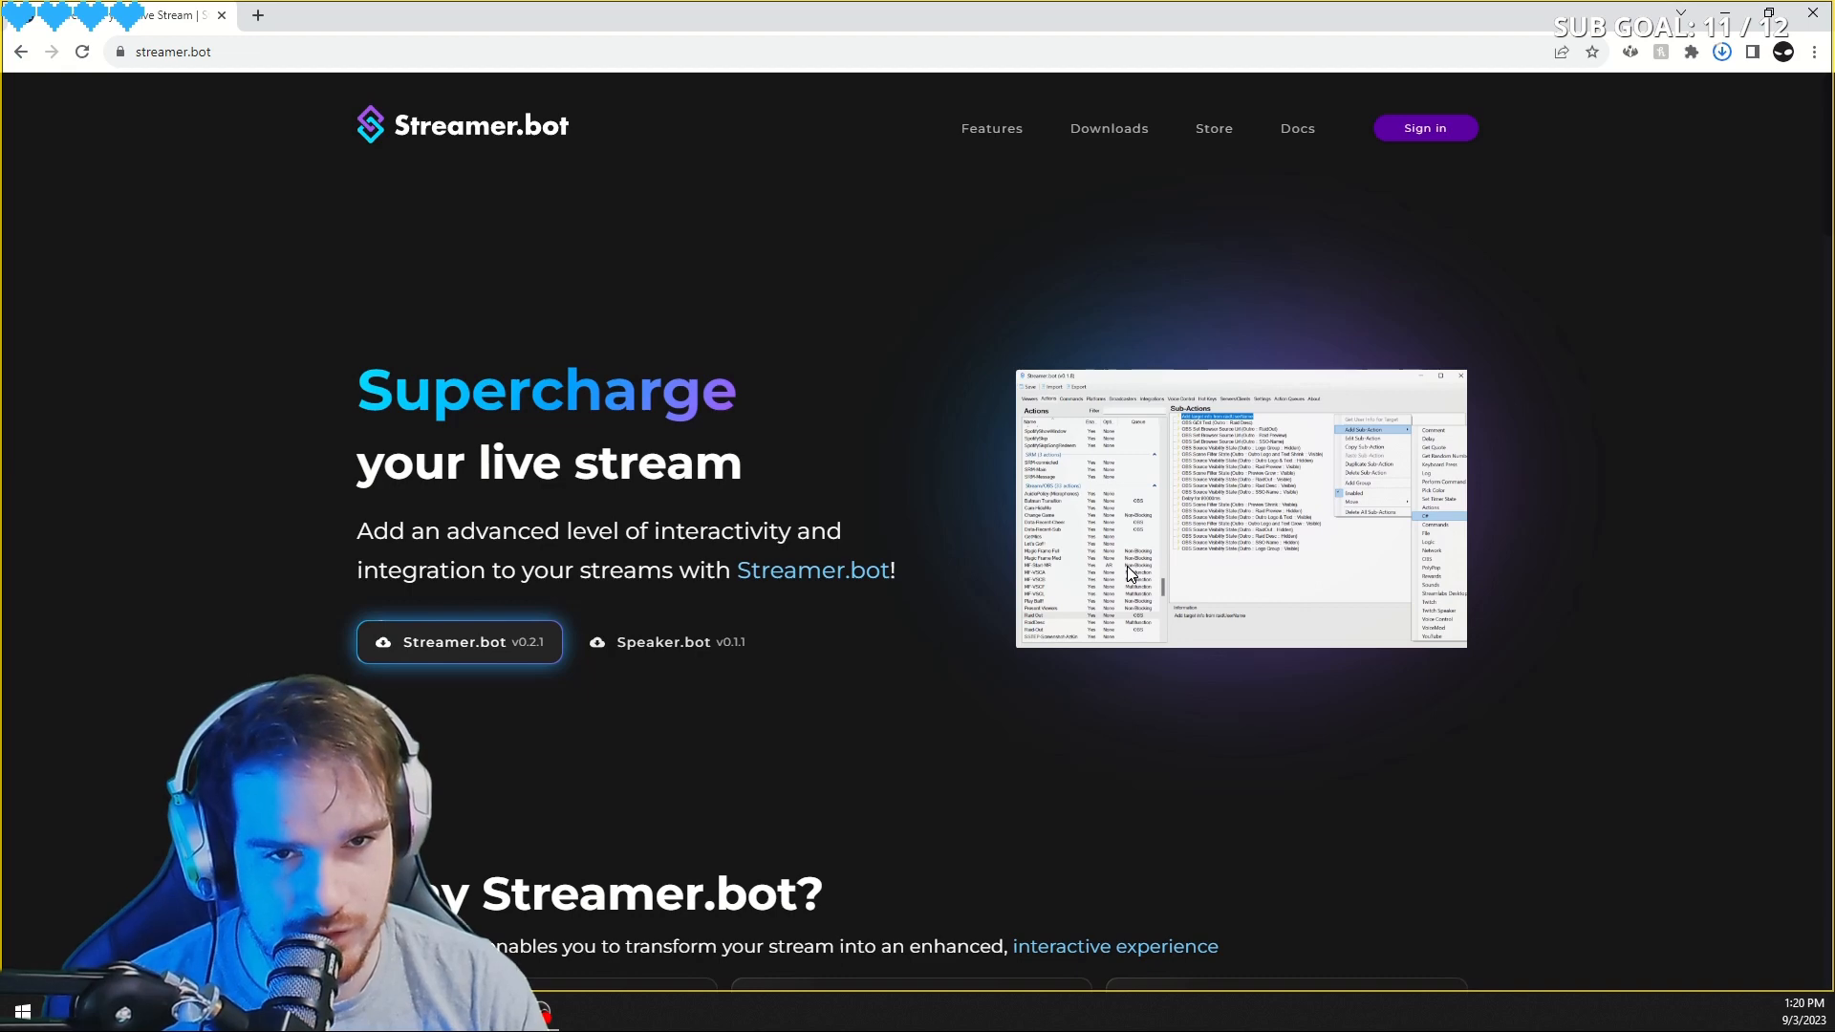
{"action": "left_click", "coordinate": [1722, 52]}
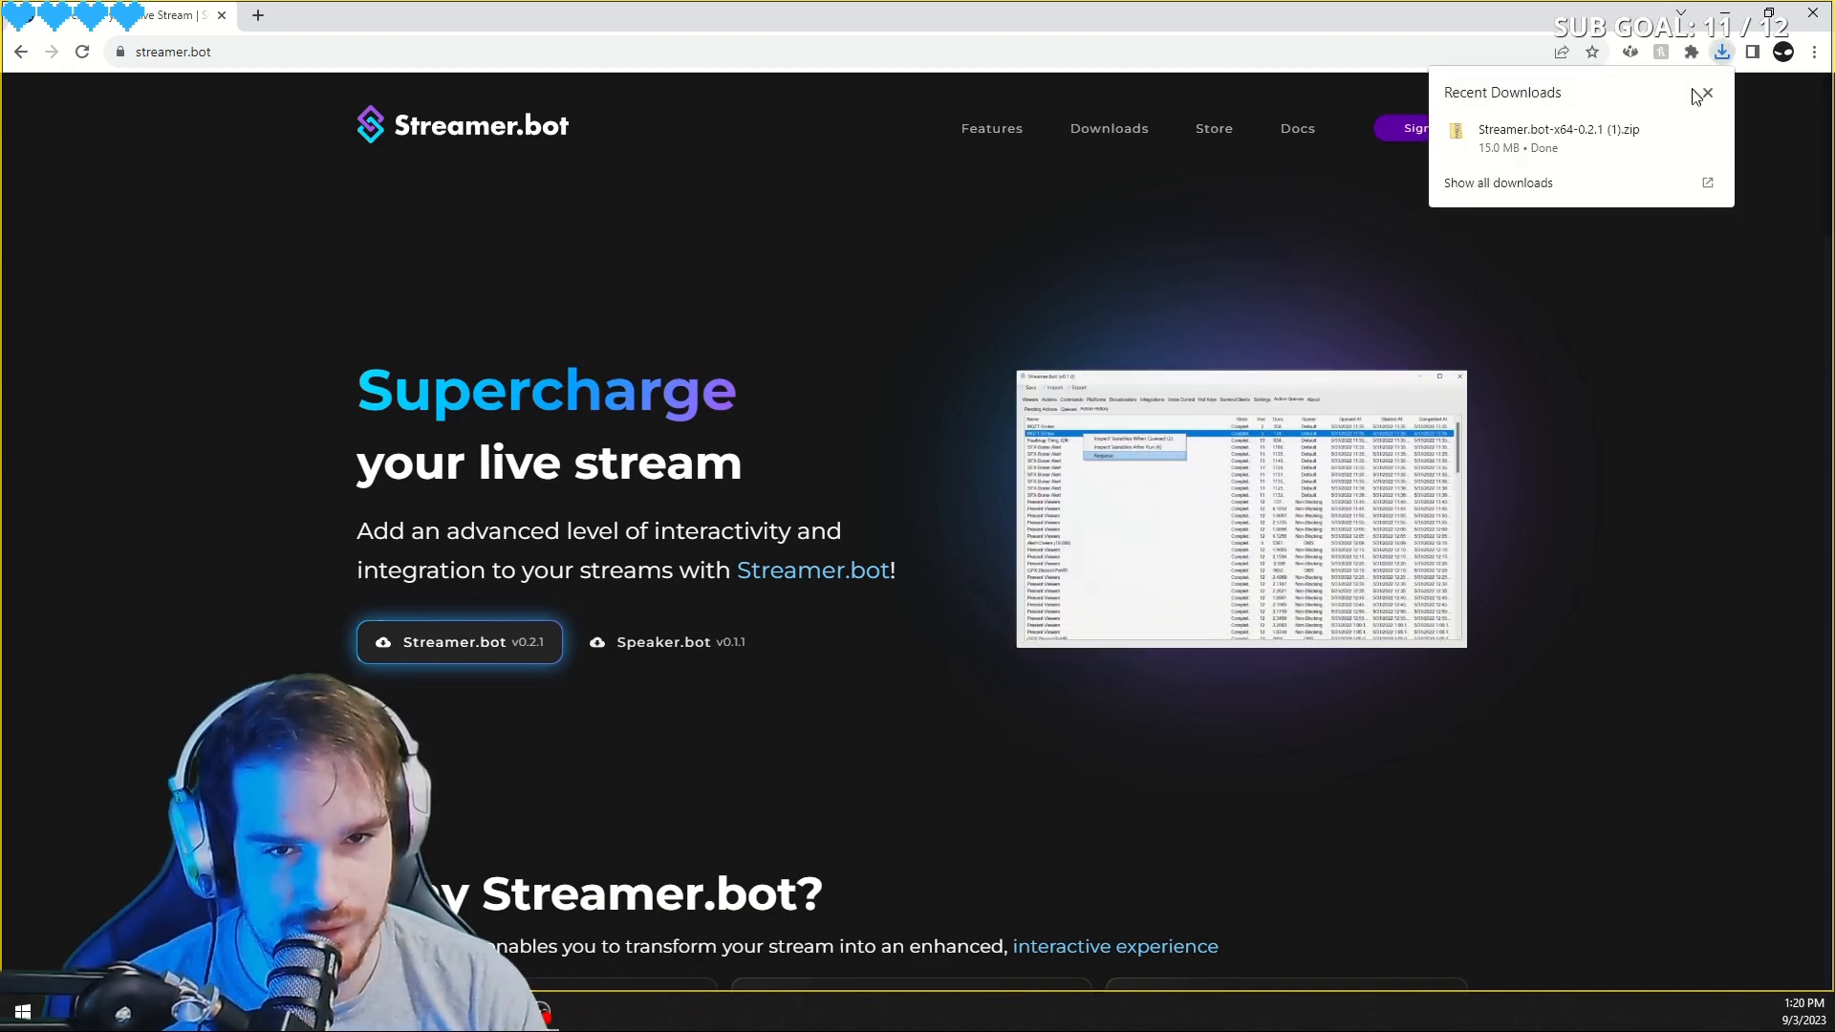
{"action": "mouse_move", "coordinate": [1688, 126]}
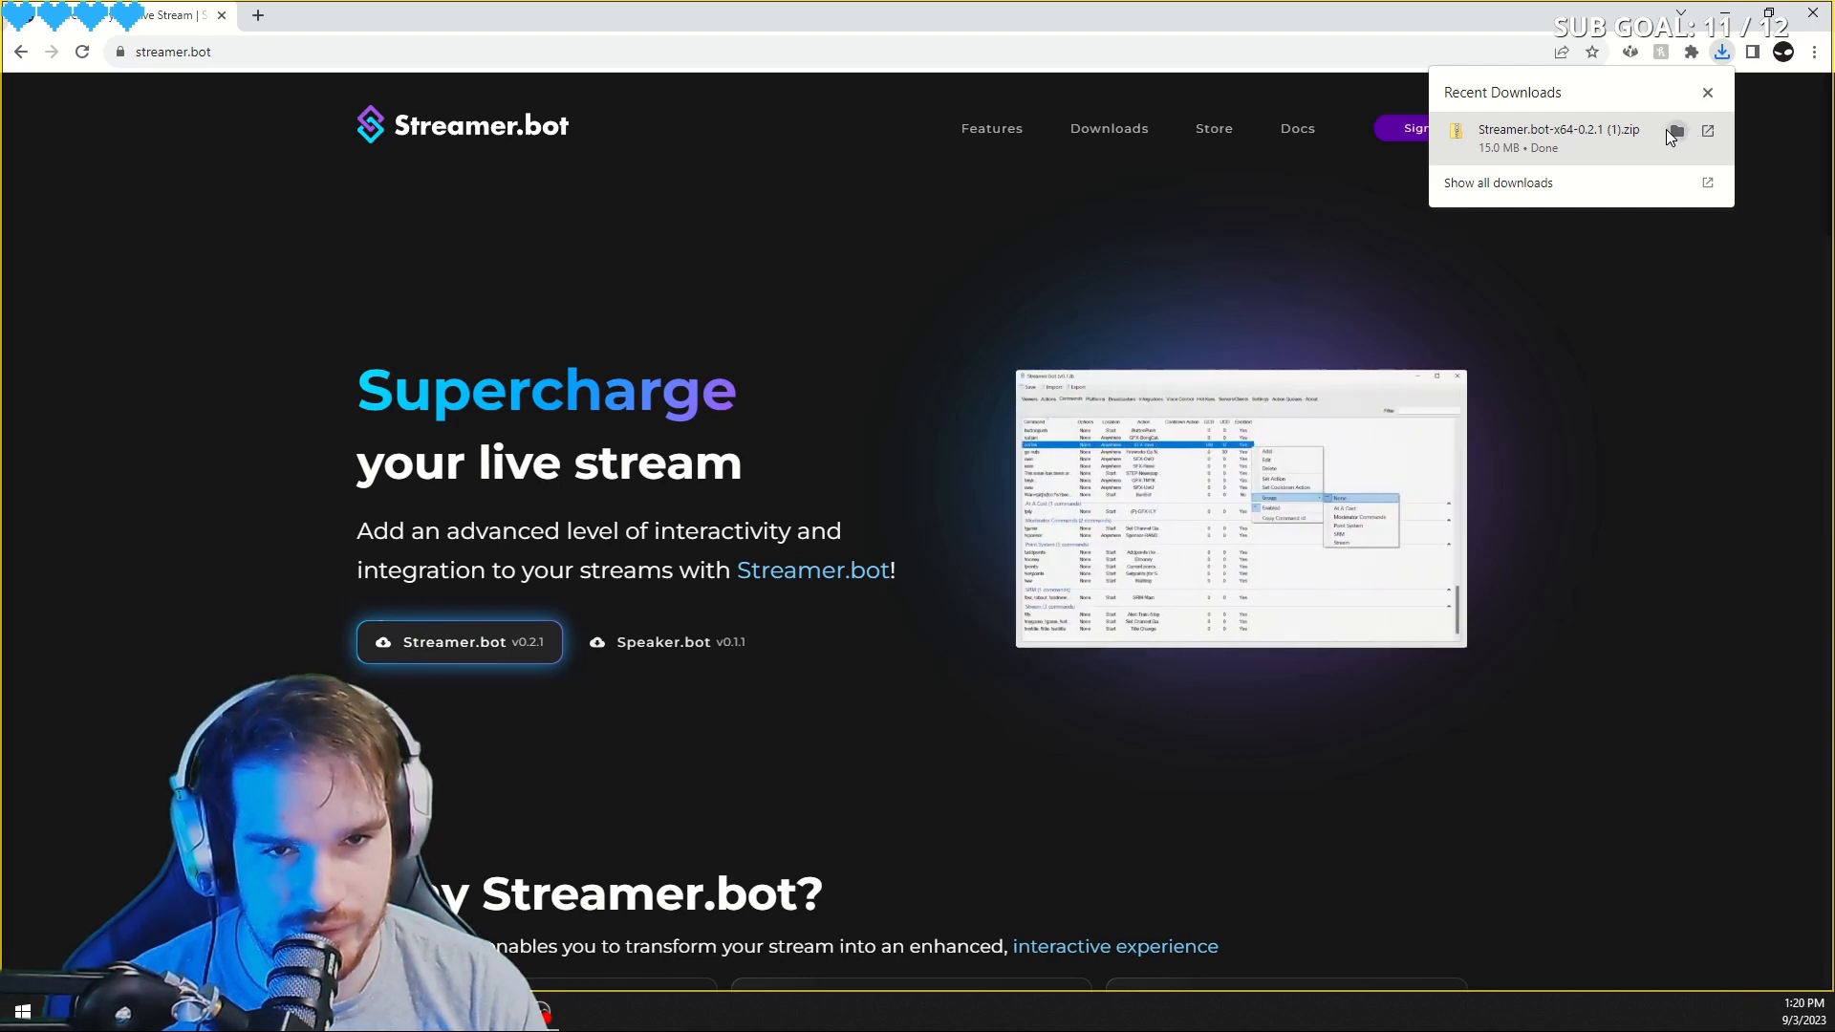
{"action": "left_click", "coordinate": [1707, 129]}
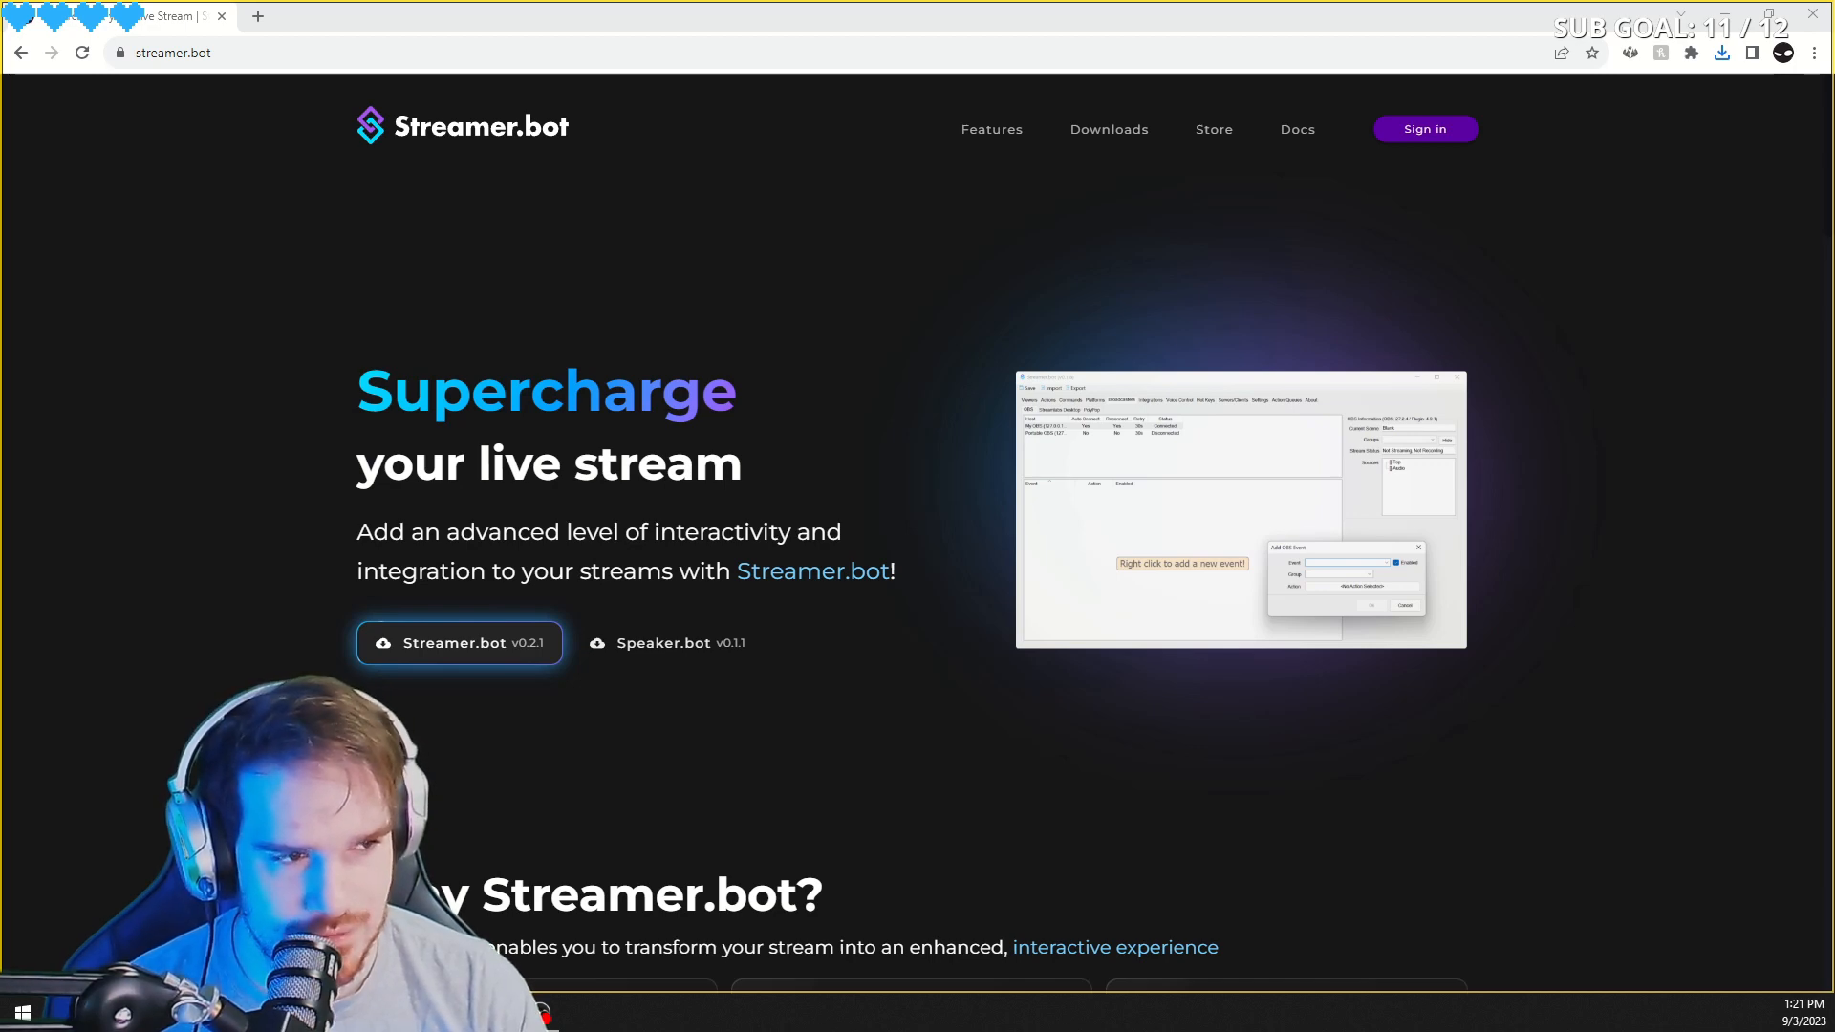
- Extract the Streamer.bot zip into the "blank SB" folder on the Desktop
{"action": "left_click_drag", "start_coordinate": [1834, 293], "coordinate": [1044, 255]}
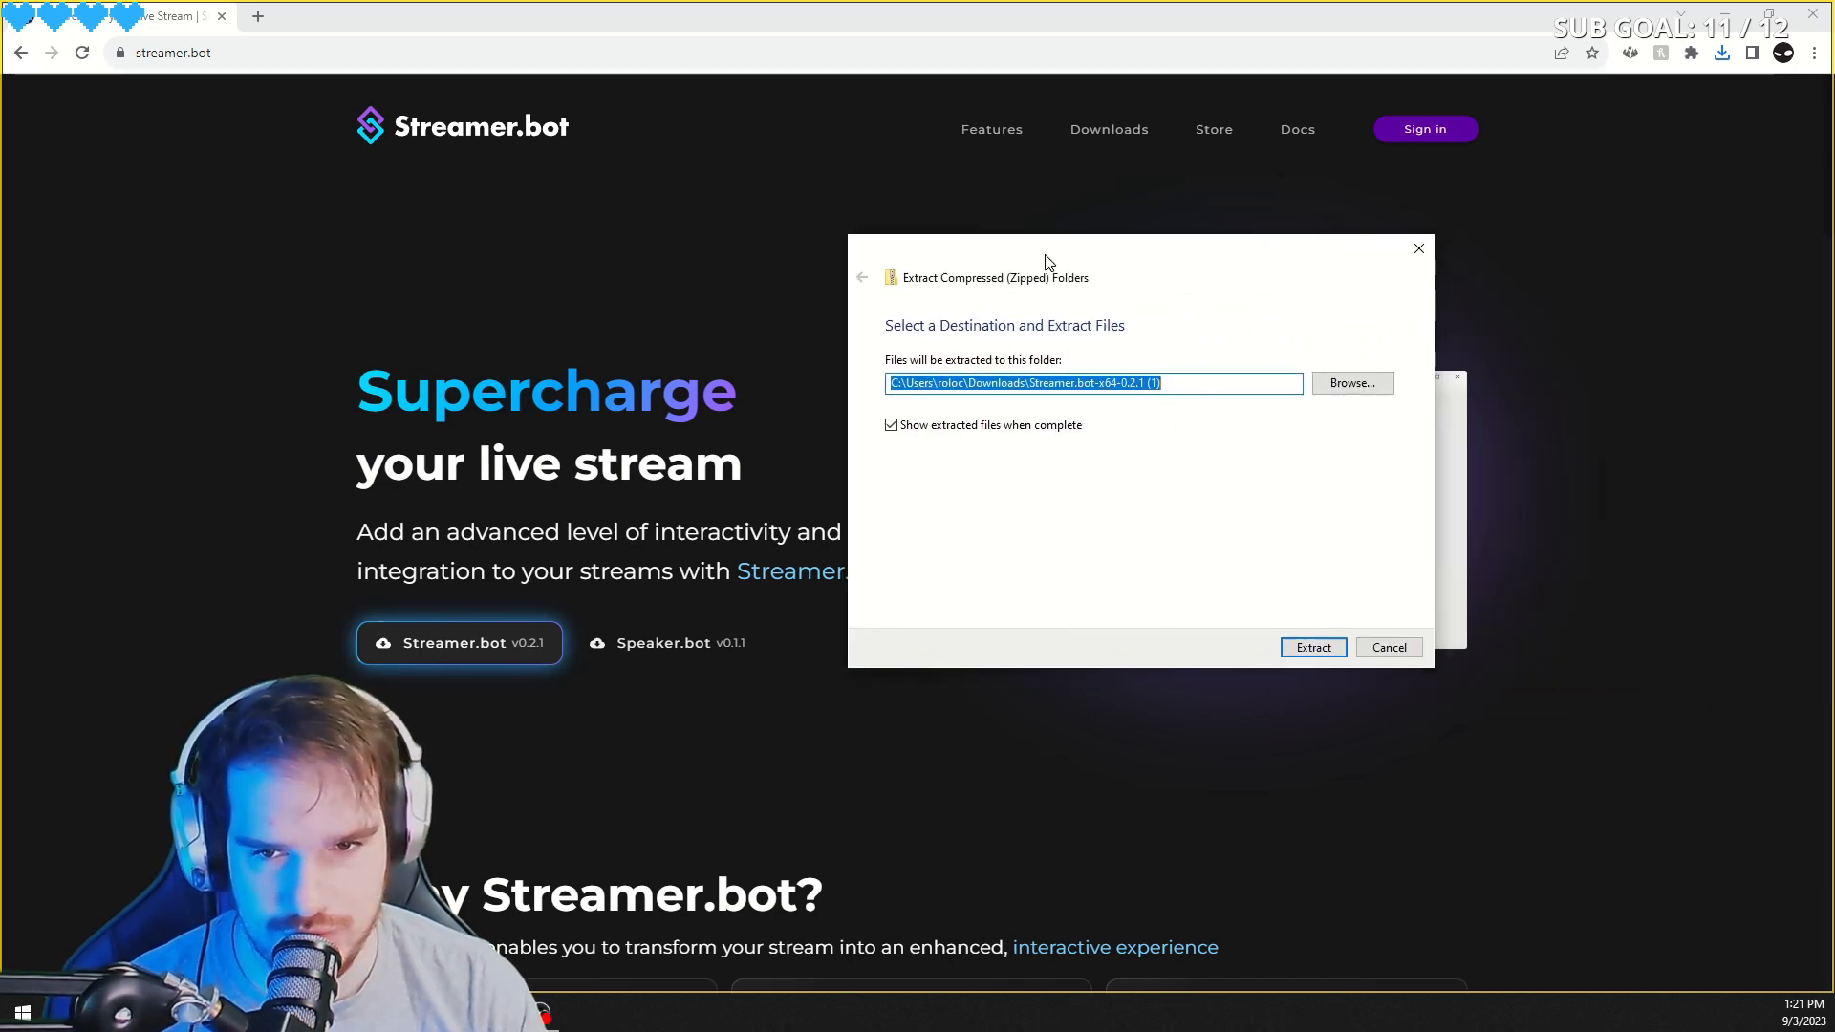
{"action": "left_click", "coordinate": [1349, 378]}
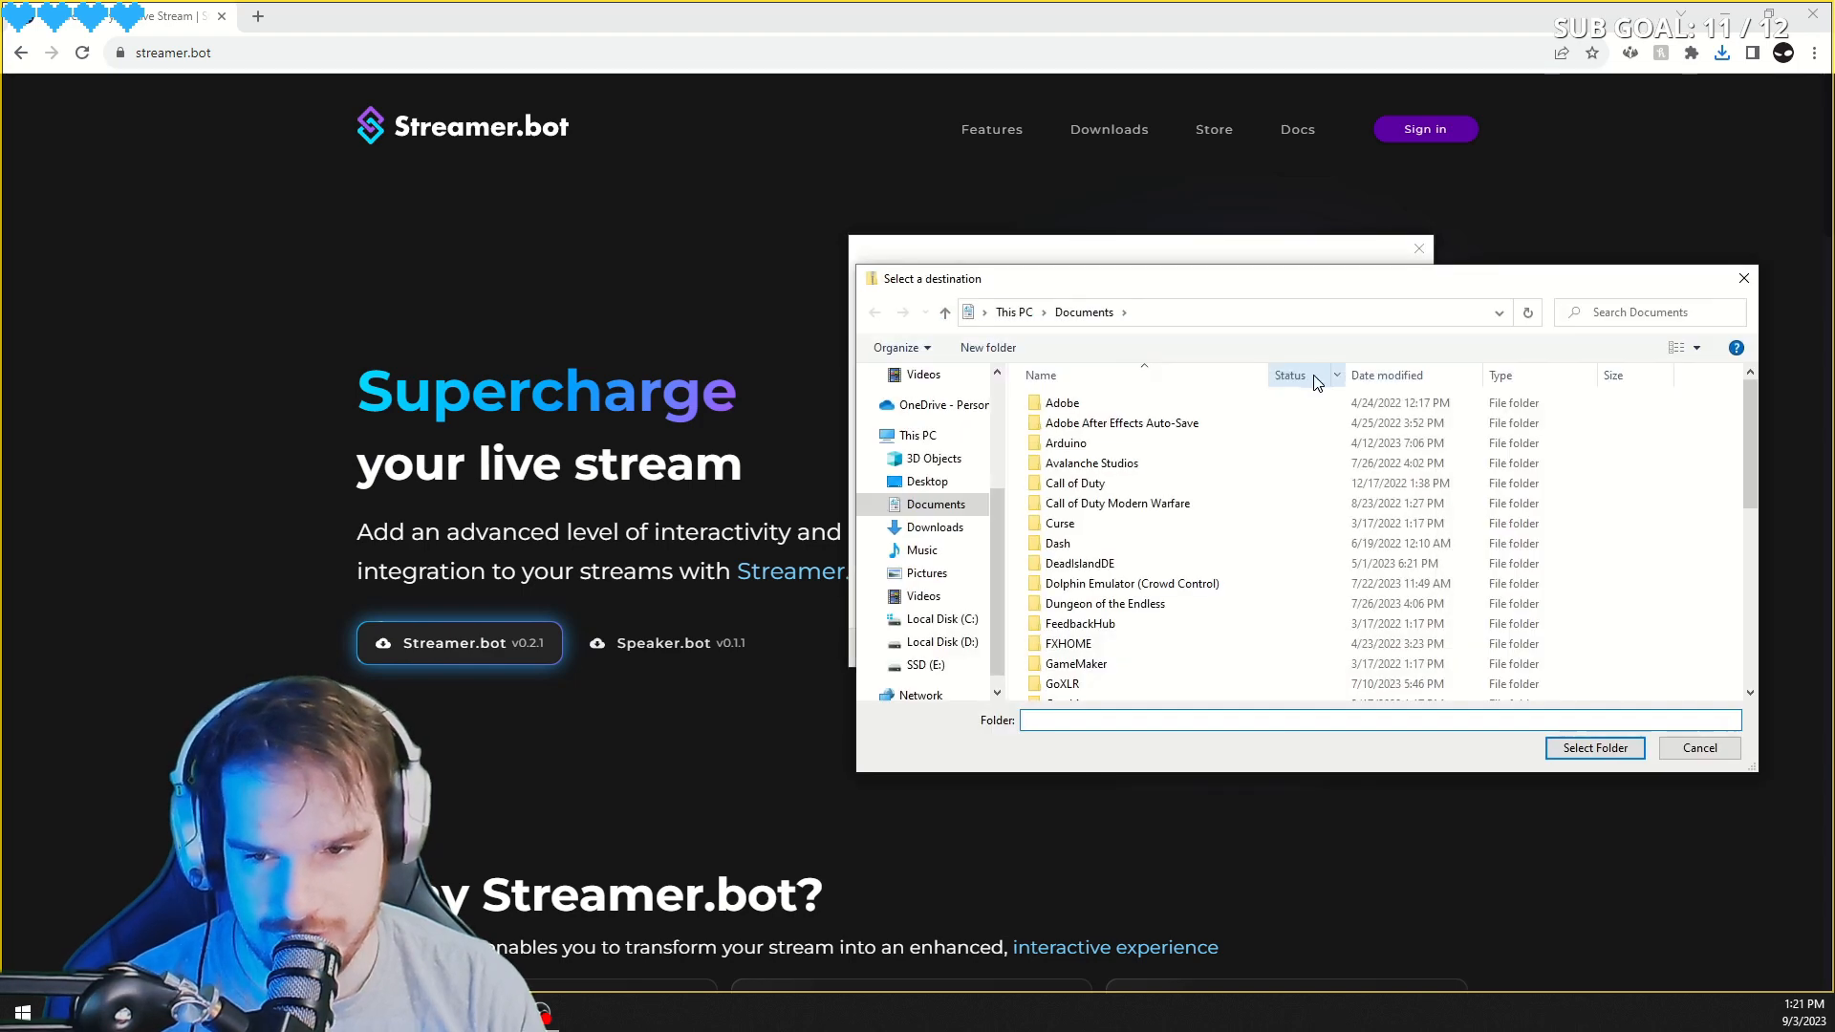
{"action": "left_click", "coordinate": [950, 442]}
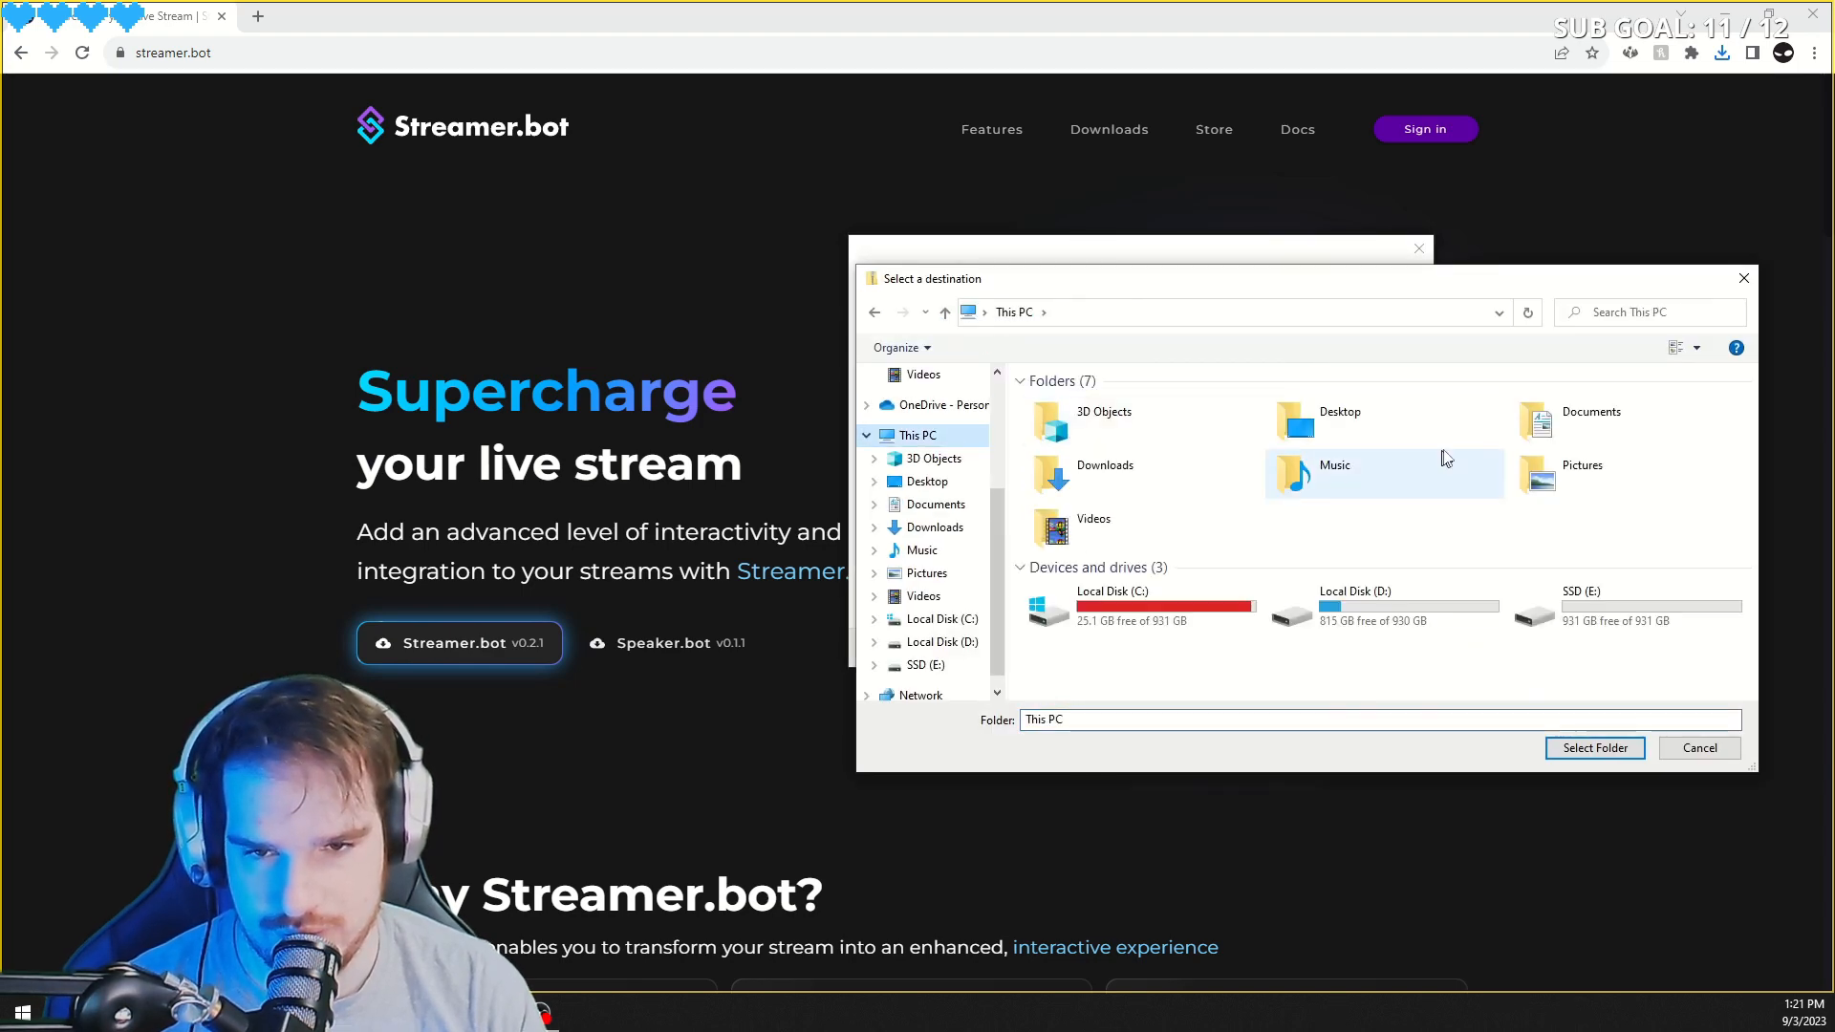
{"action": "left_click", "coordinate": [1336, 419]}
{"action": "double_click", "coordinate": [1336, 413]}
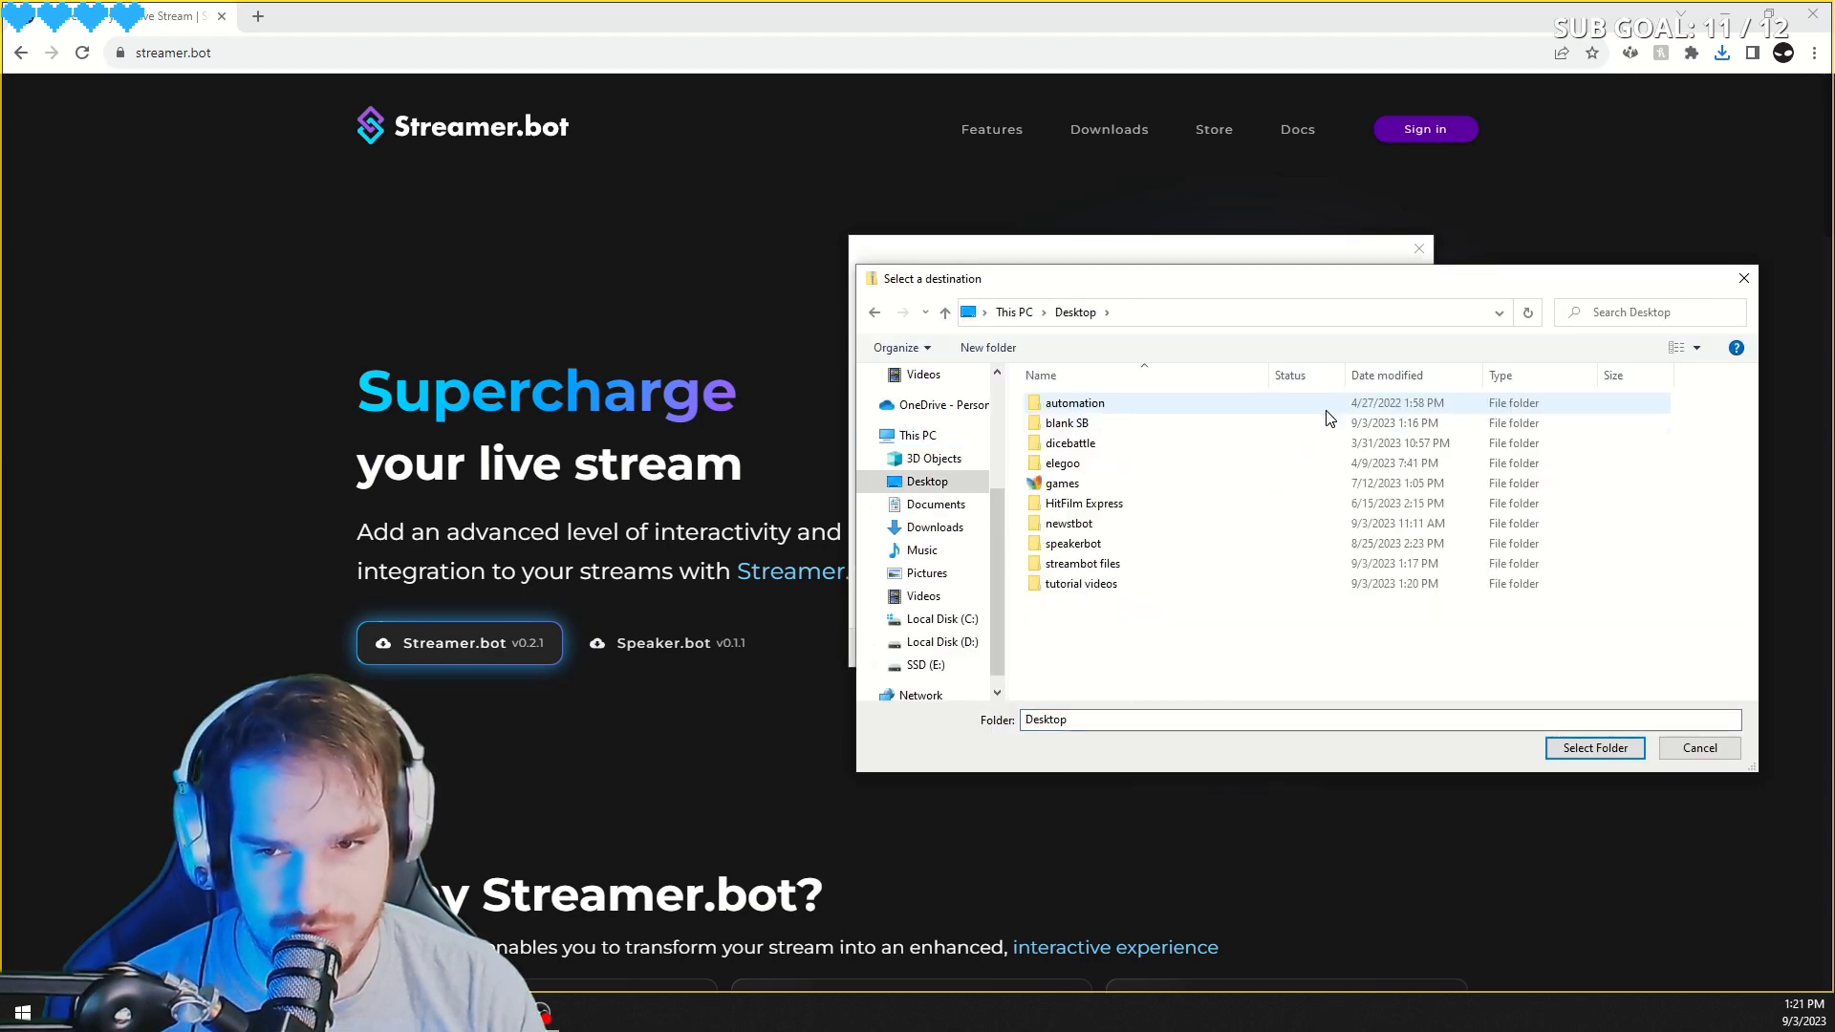
{"action": "left_click", "coordinate": [1154, 427]}
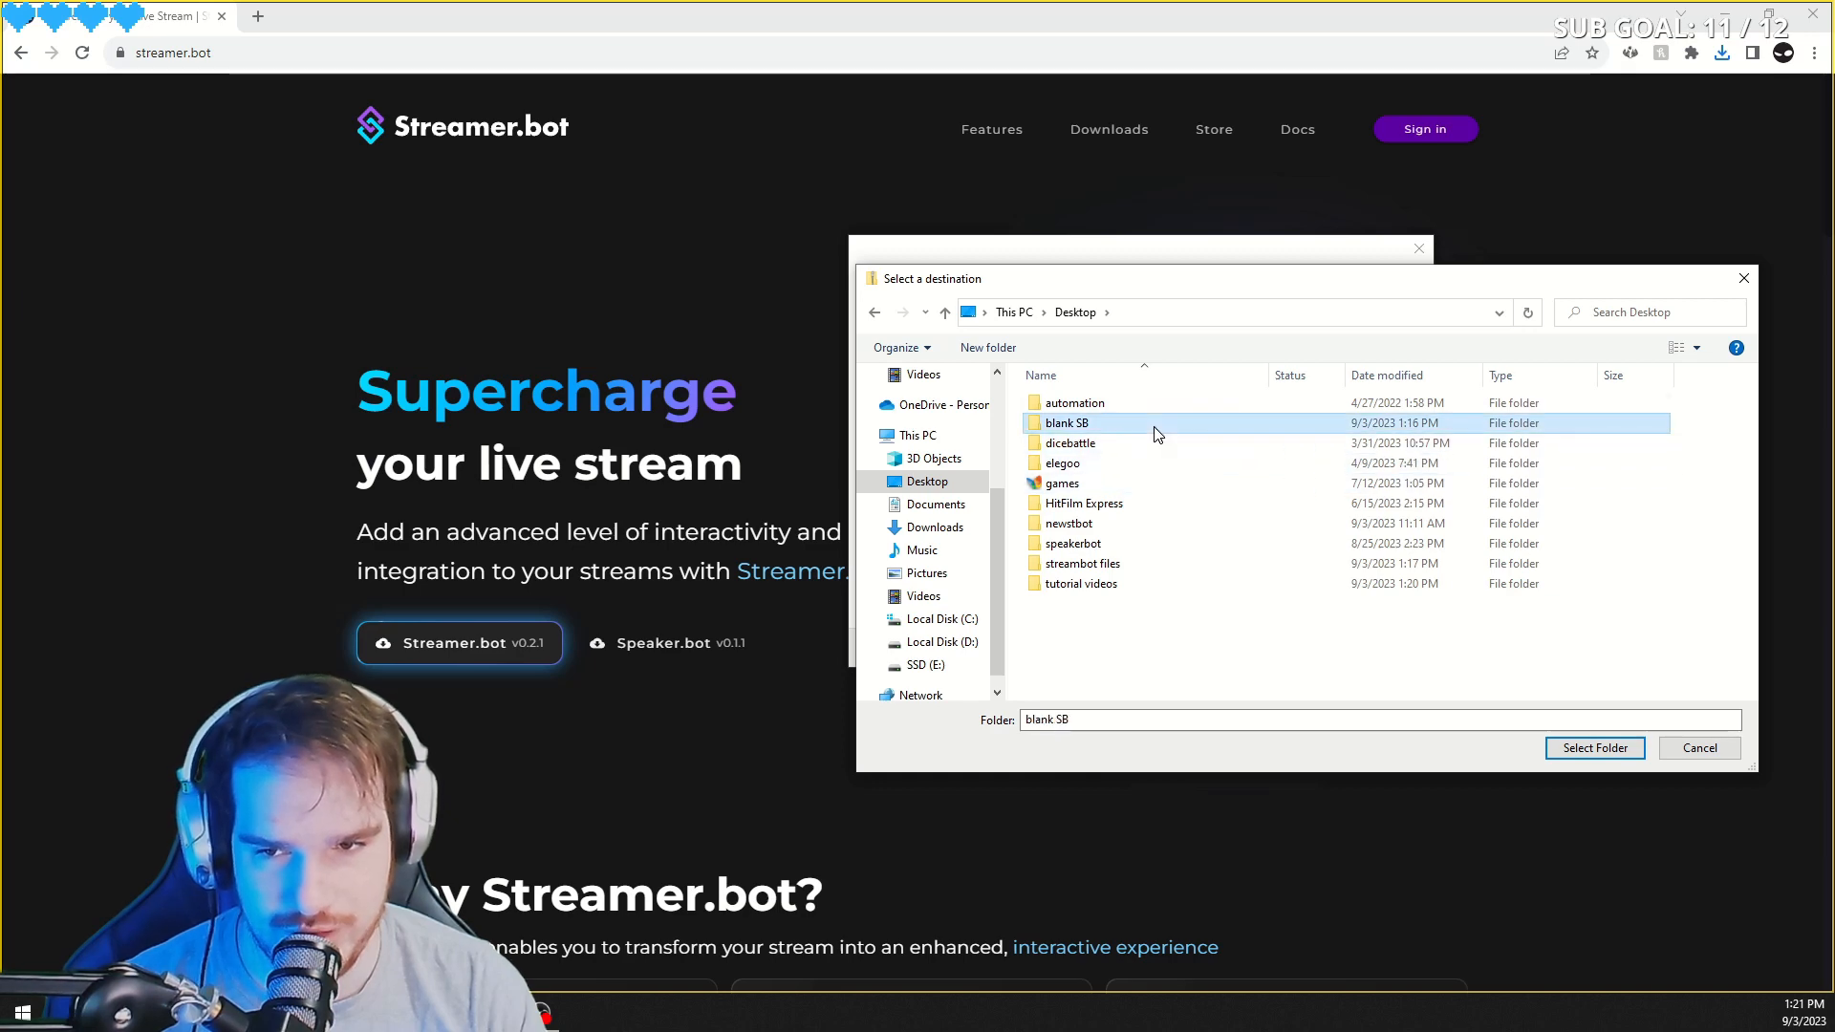
{"action": "left_click", "coordinate": [1587, 749]}
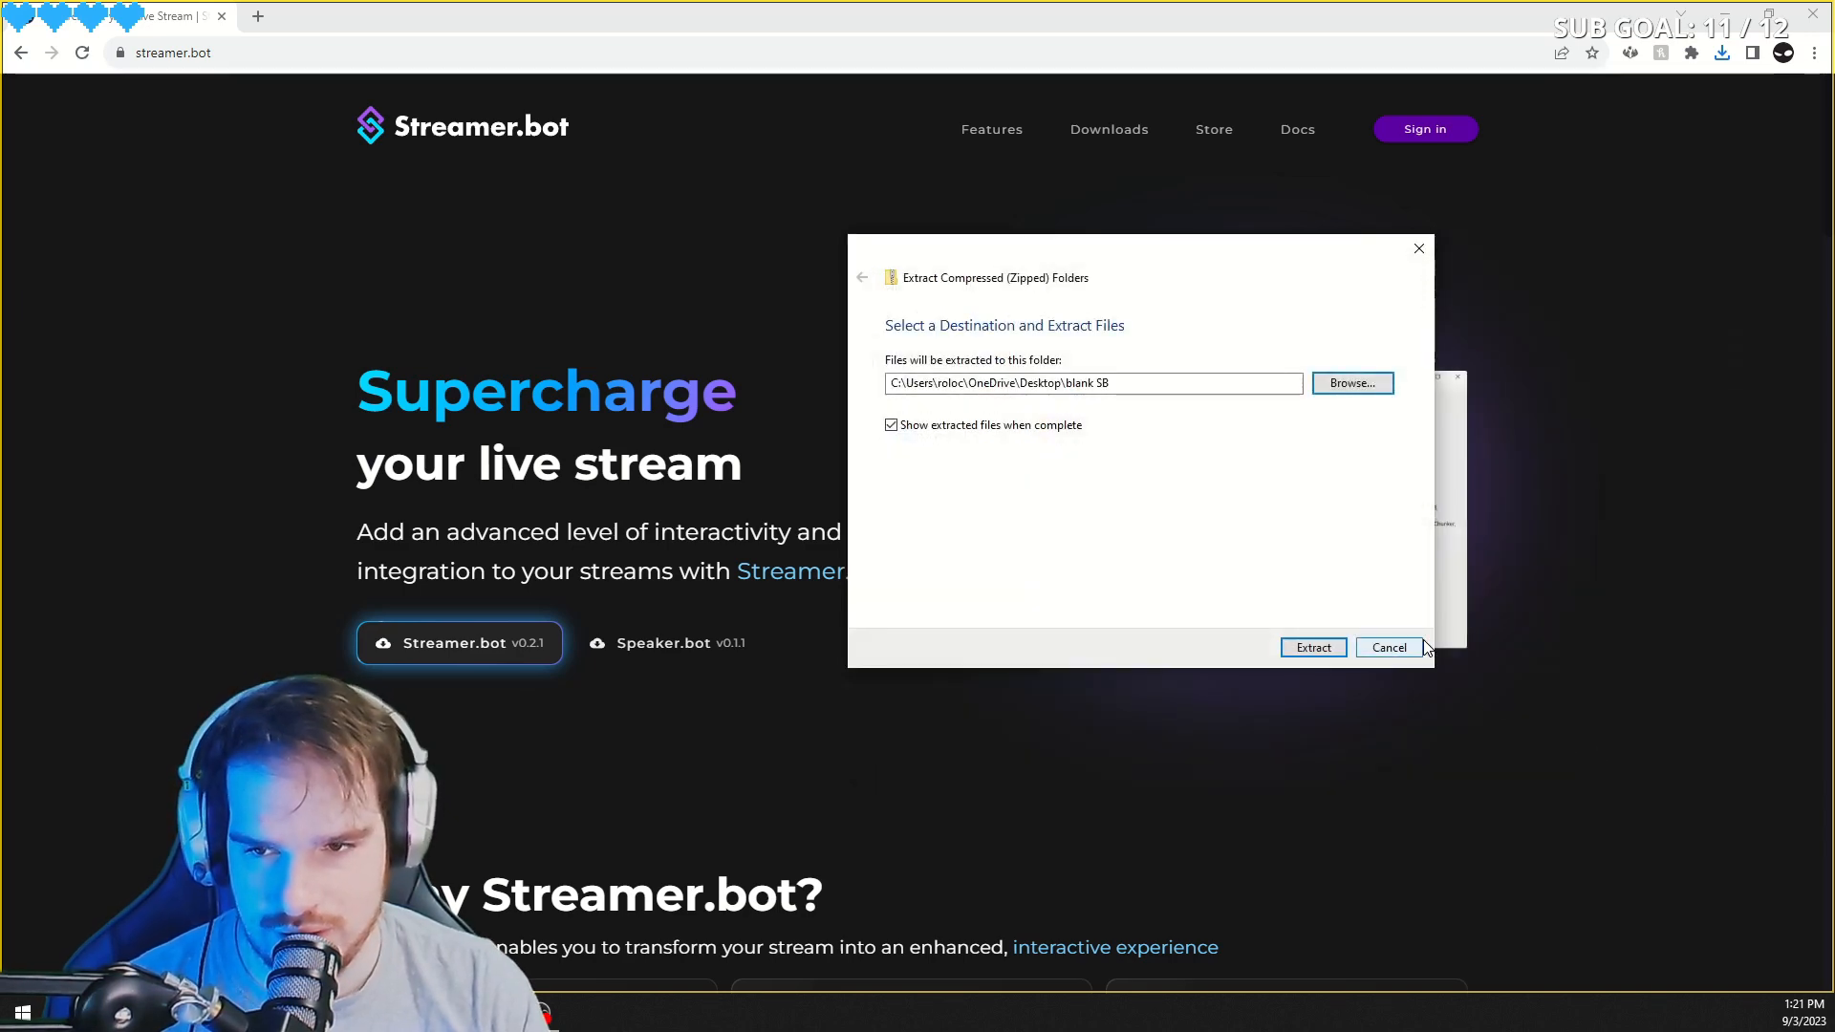
{"action": "left_click", "coordinate": [1315, 650]}
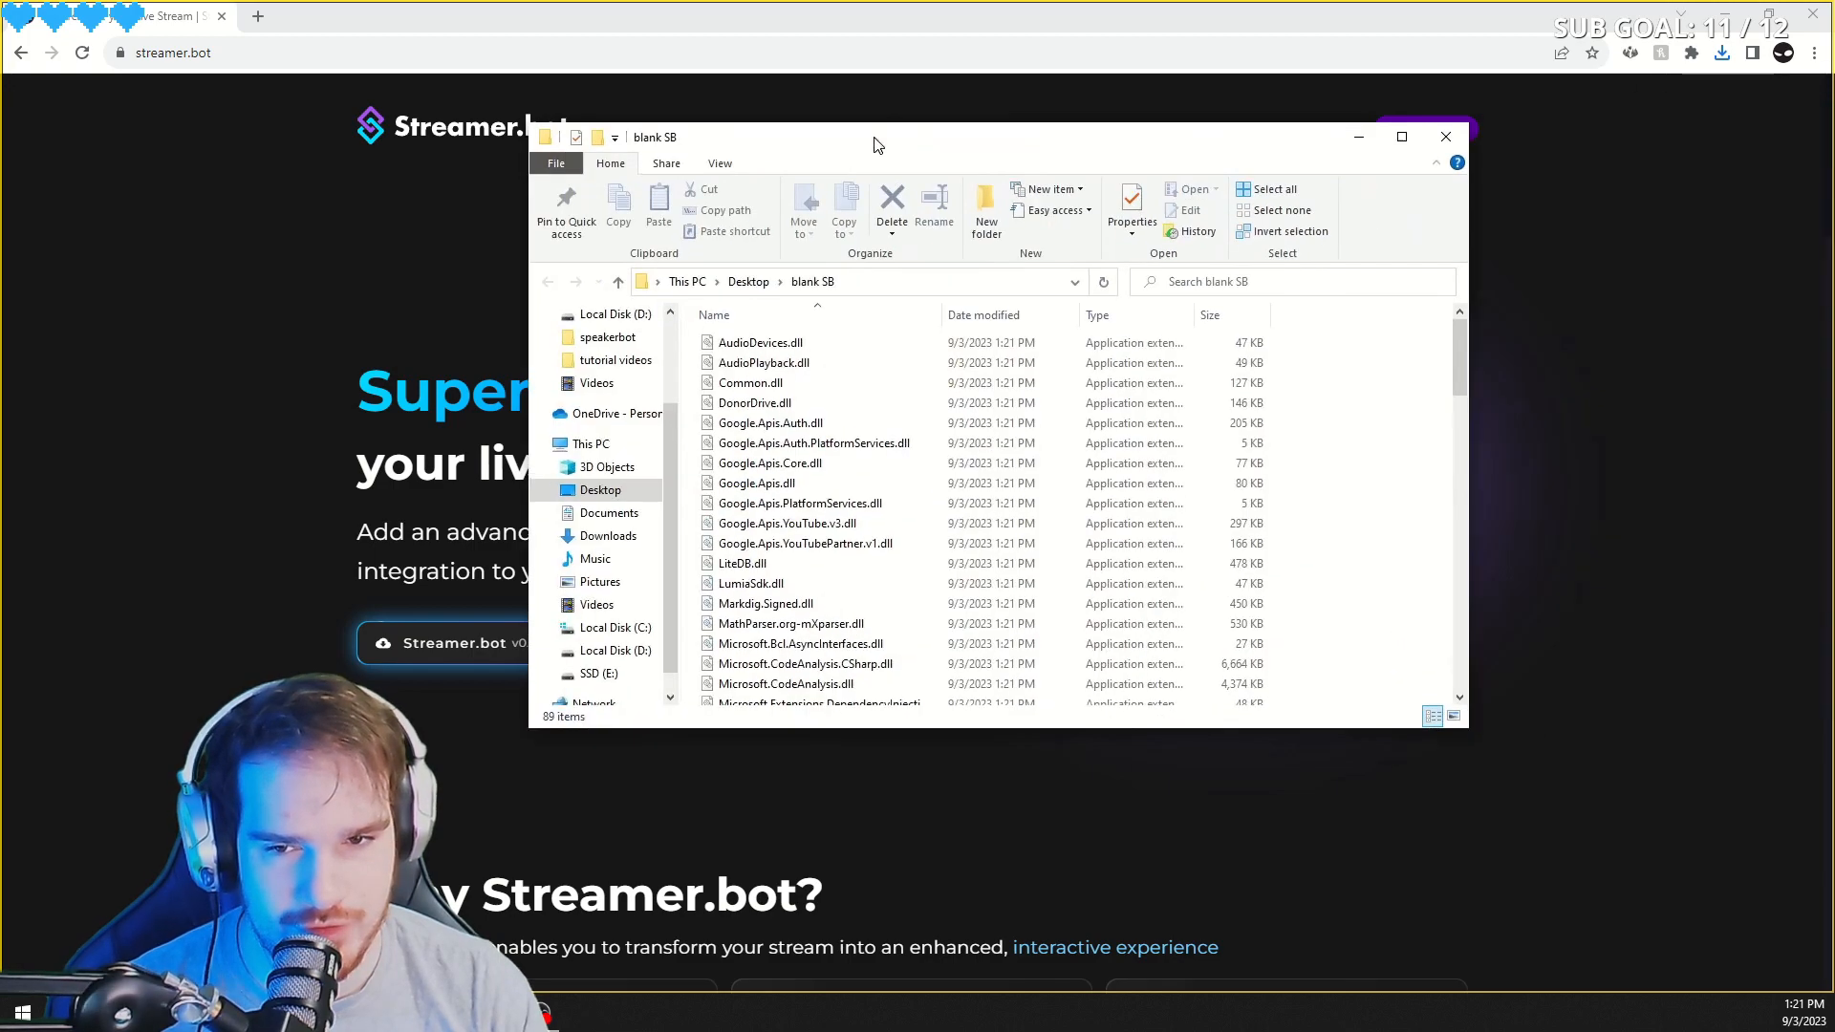
- Launch Streamer.bot from the extracted folder, choosing to run it anyway past the SmartScreen warning
{"action": "left_click_drag", "start_coordinate": [869, 140], "coordinate": [736, 262]}
{"action": "scroll", "coordinate": [887, 504], "scroll_direction": "down", "scroll_amount": 3}
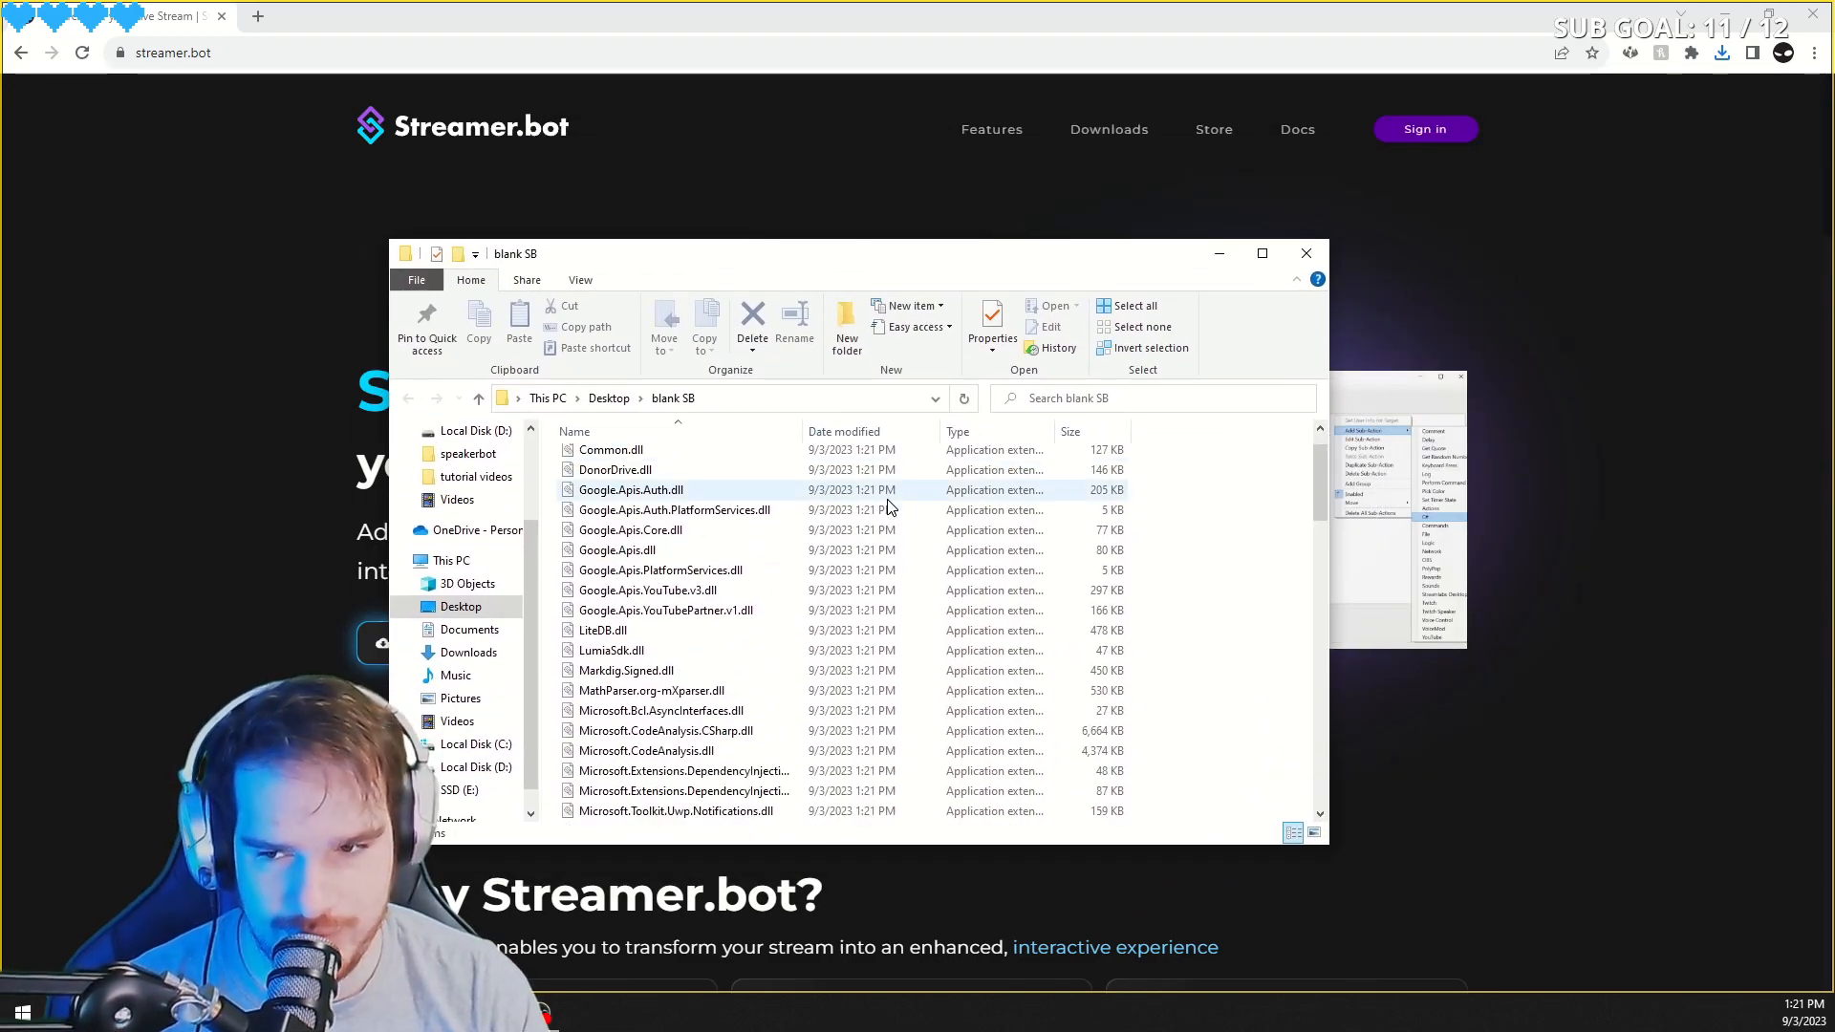
{"action": "scroll", "coordinate": [888, 502], "scroll_direction": "down", "scroll_amount": 15}
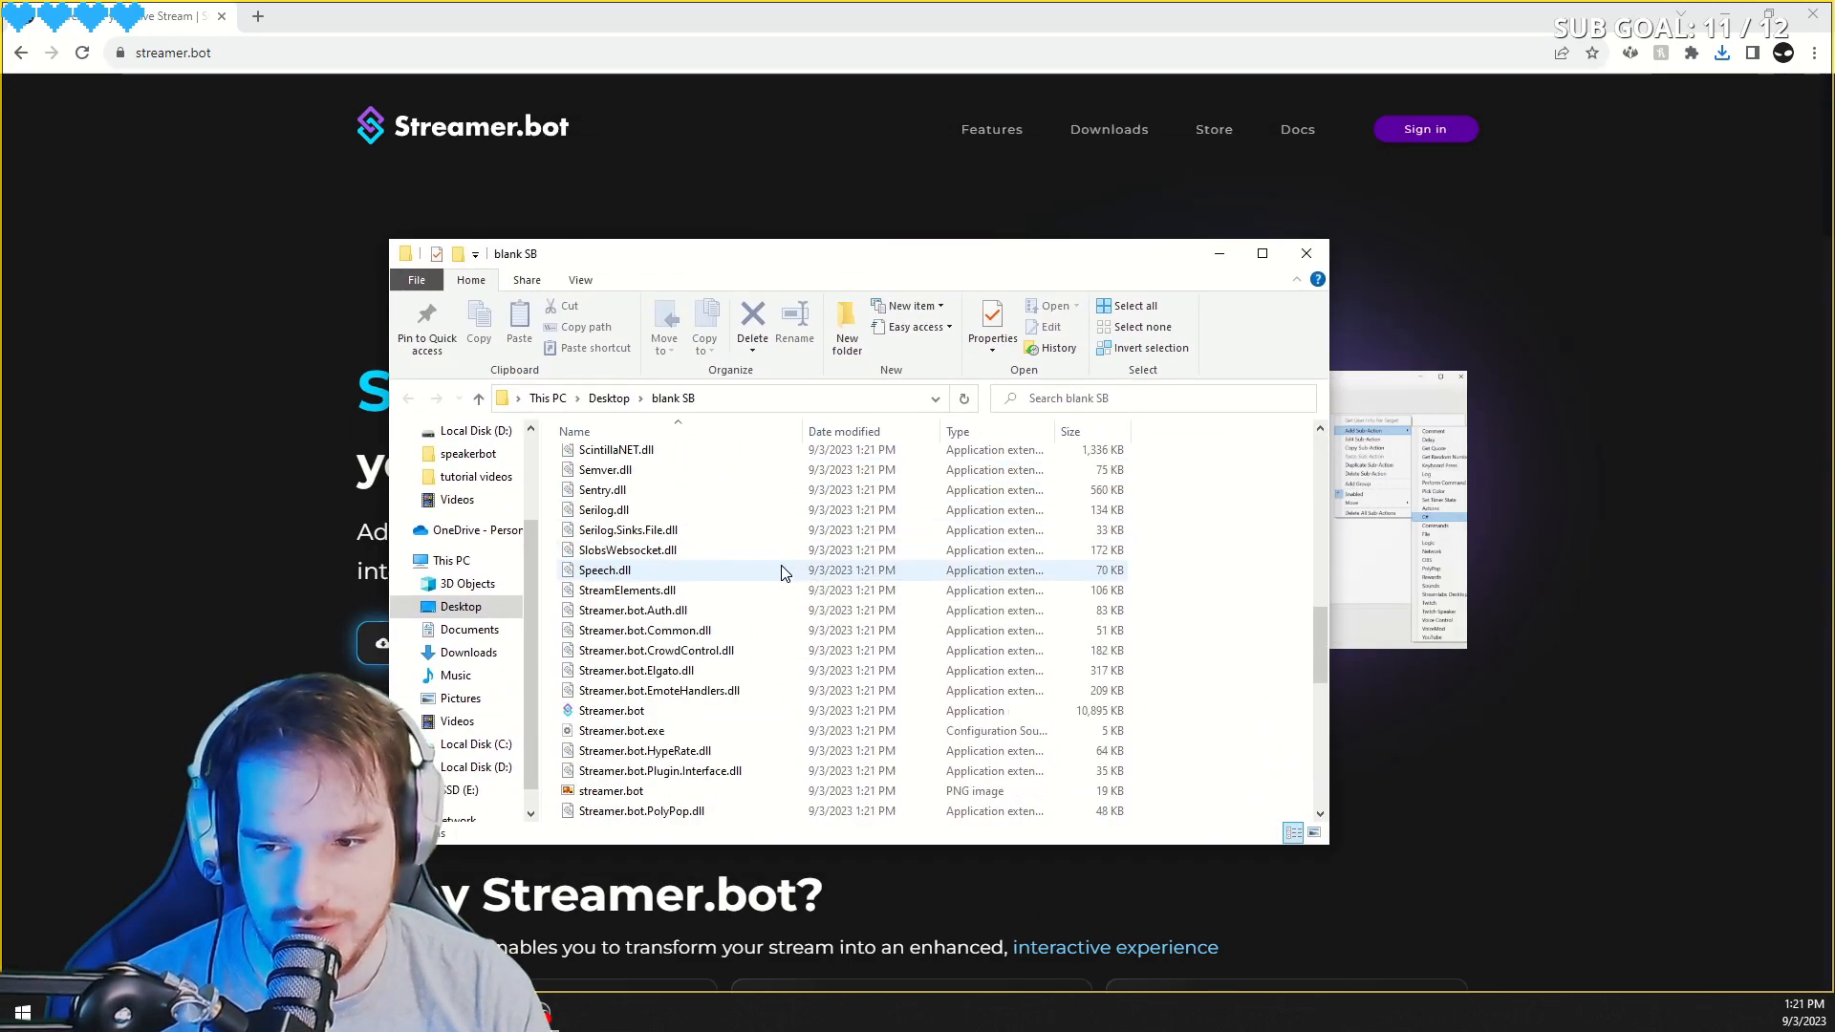
{"action": "double_click", "coordinate": [611, 590]}
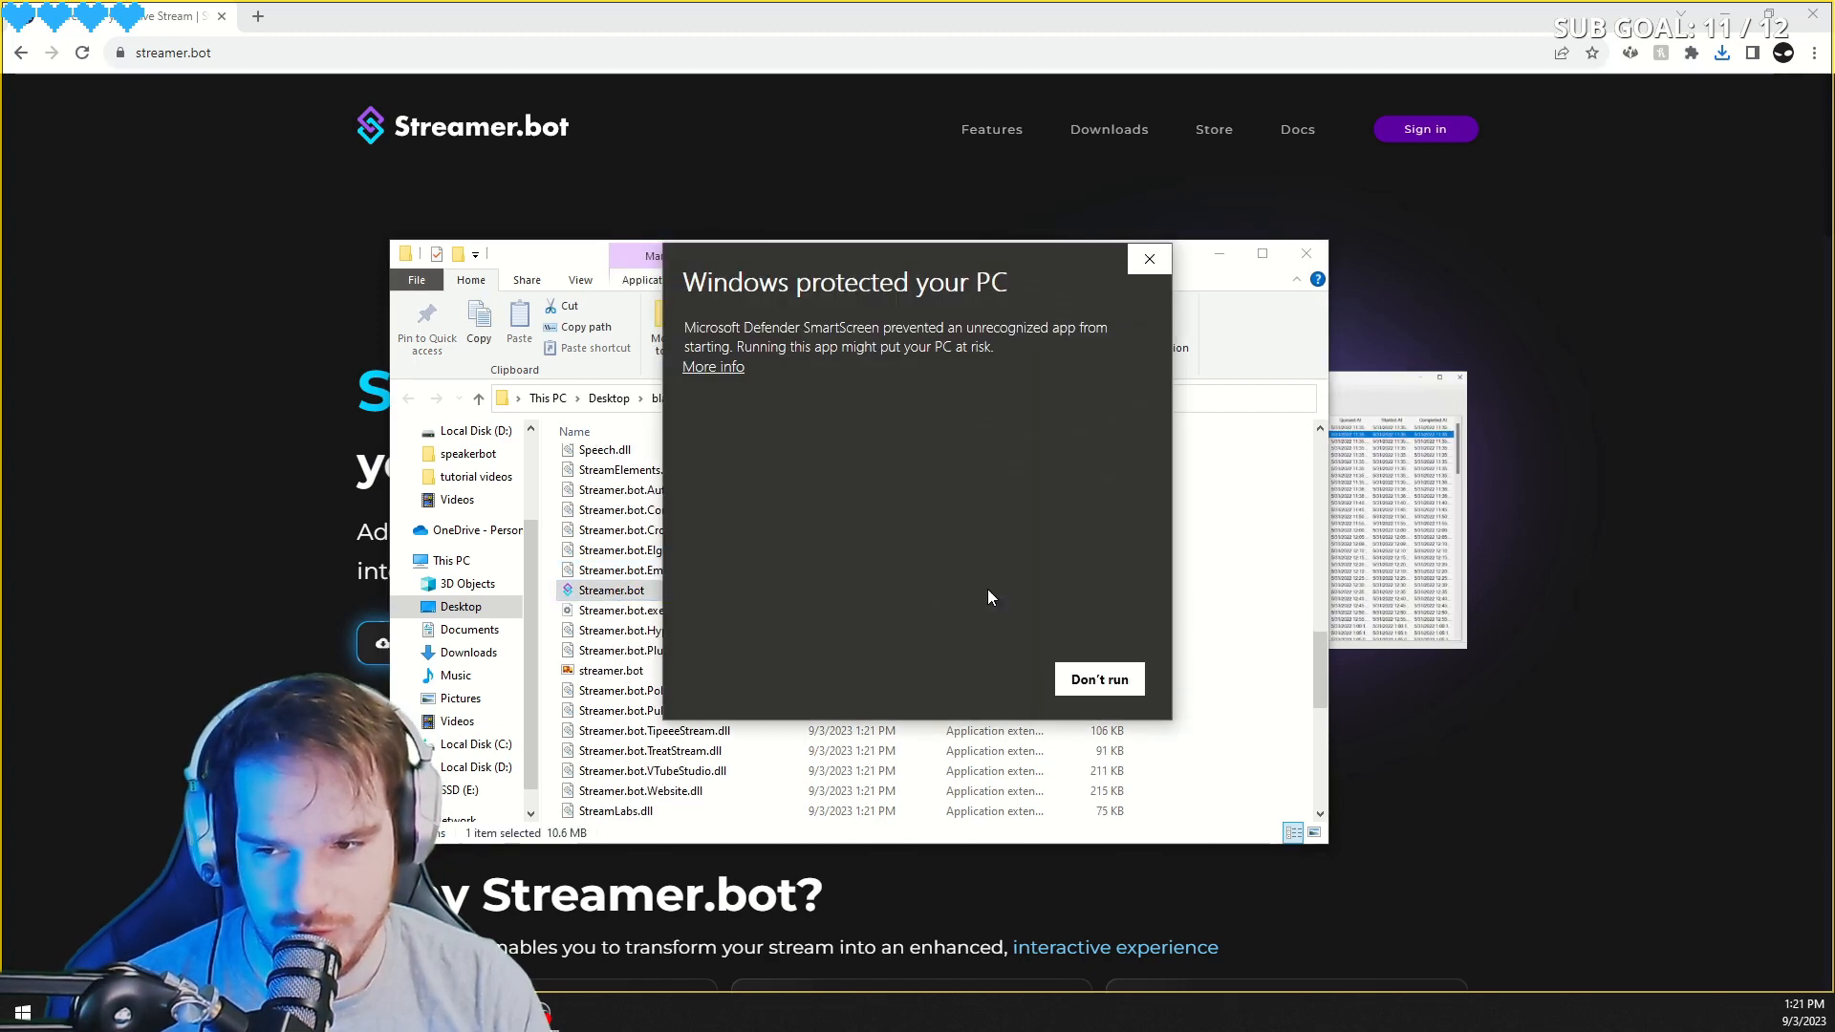
{"action": "left_click", "coordinate": [738, 368]}
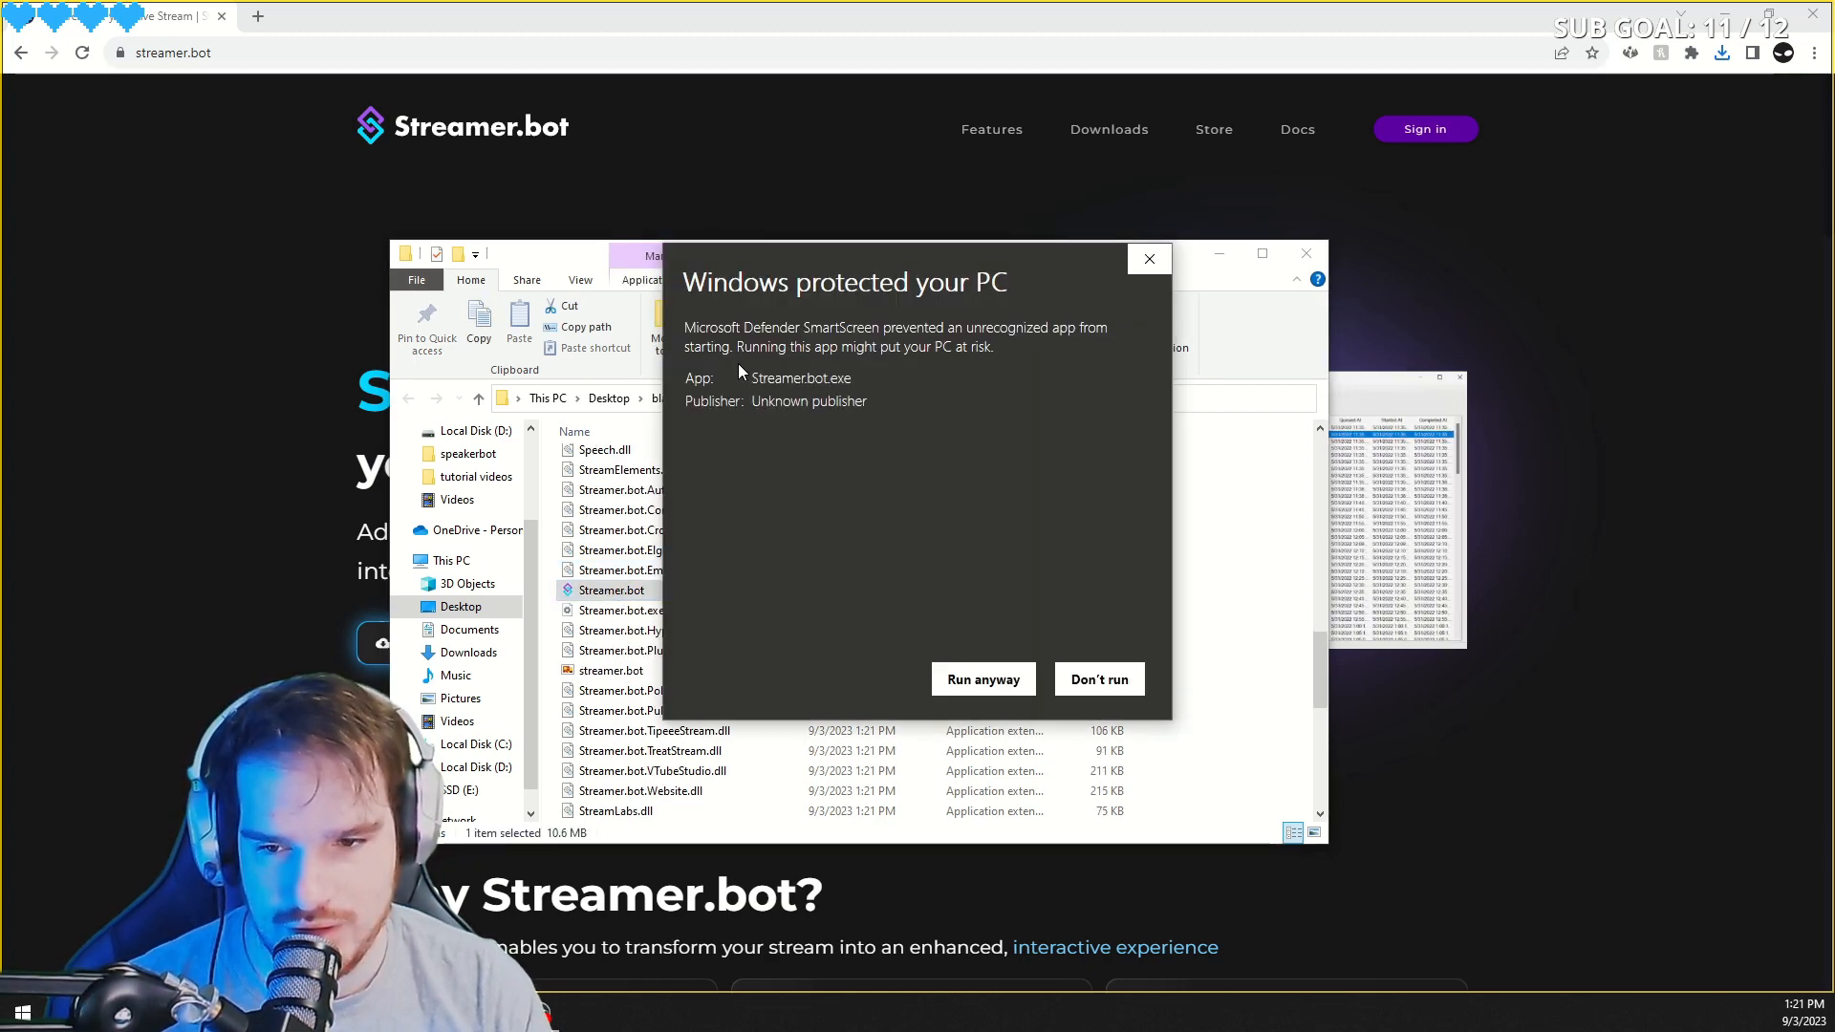
{"action": "left_click", "coordinate": [977, 682]}
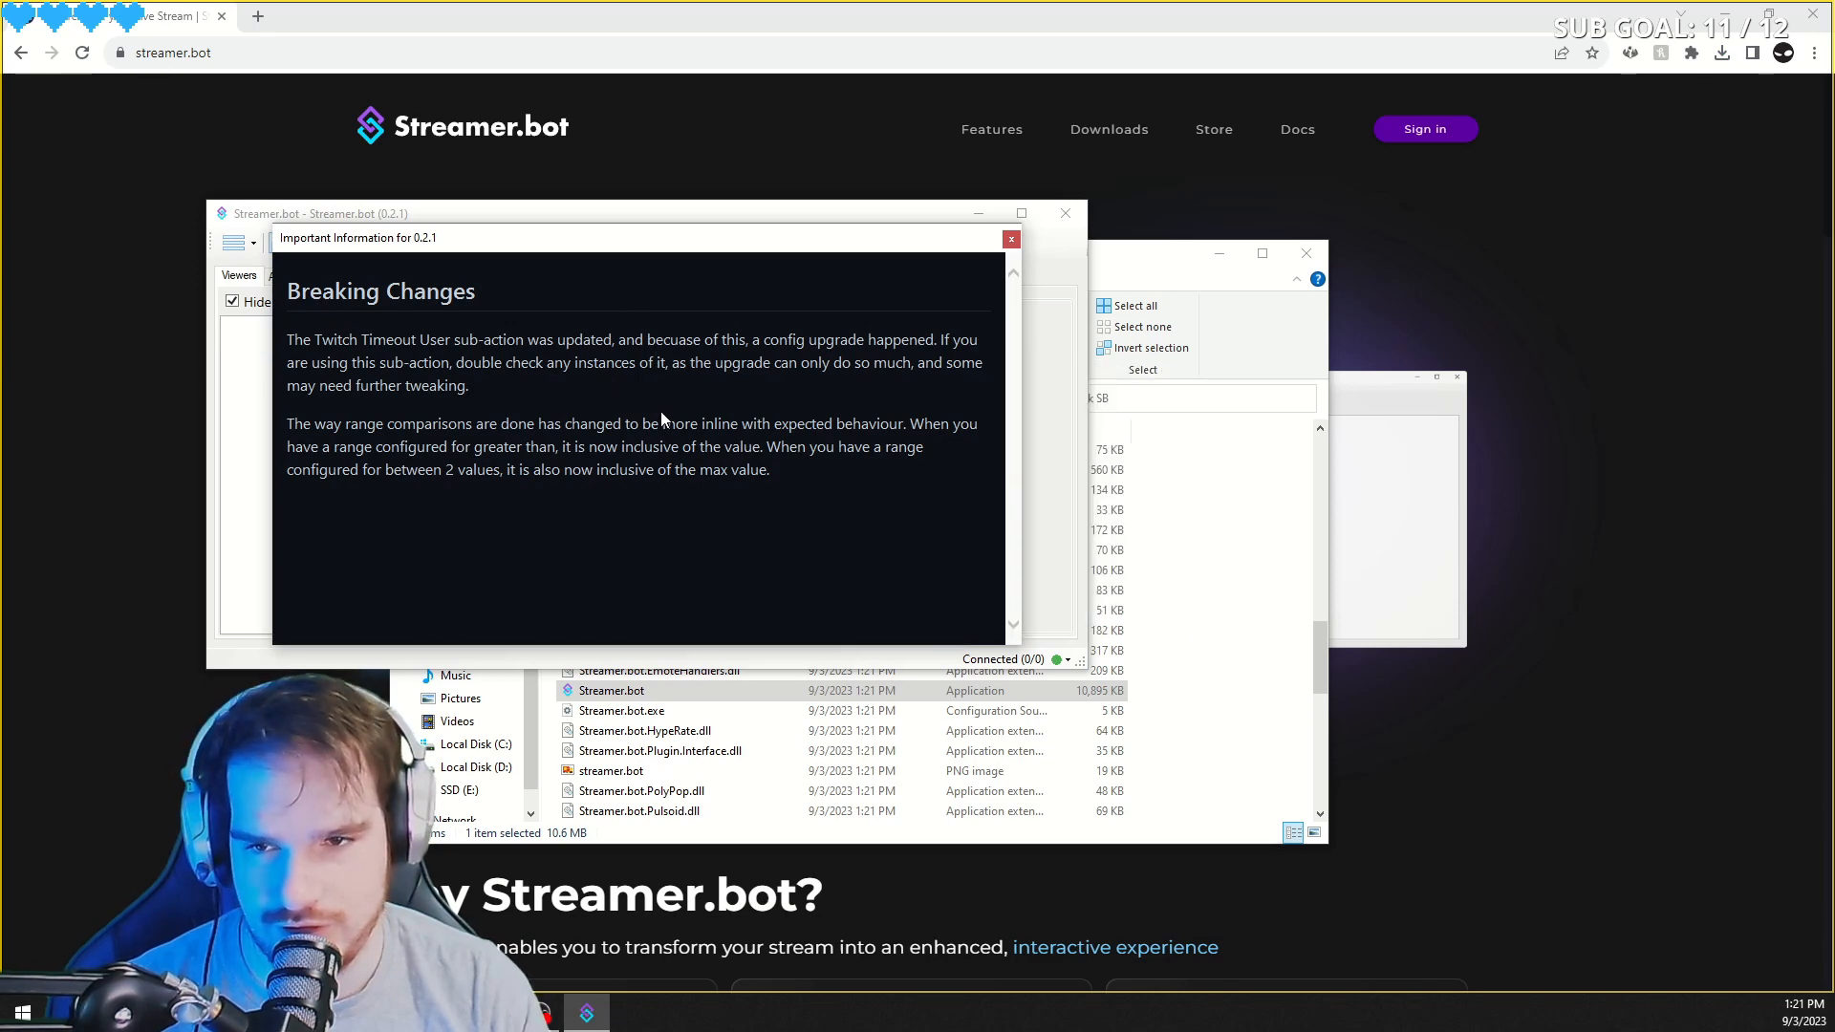
- Dismiss the breaking-changes notice and browse through Streamer.bot's main tabs
{"action": "left_click", "coordinate": [1011, 239]}
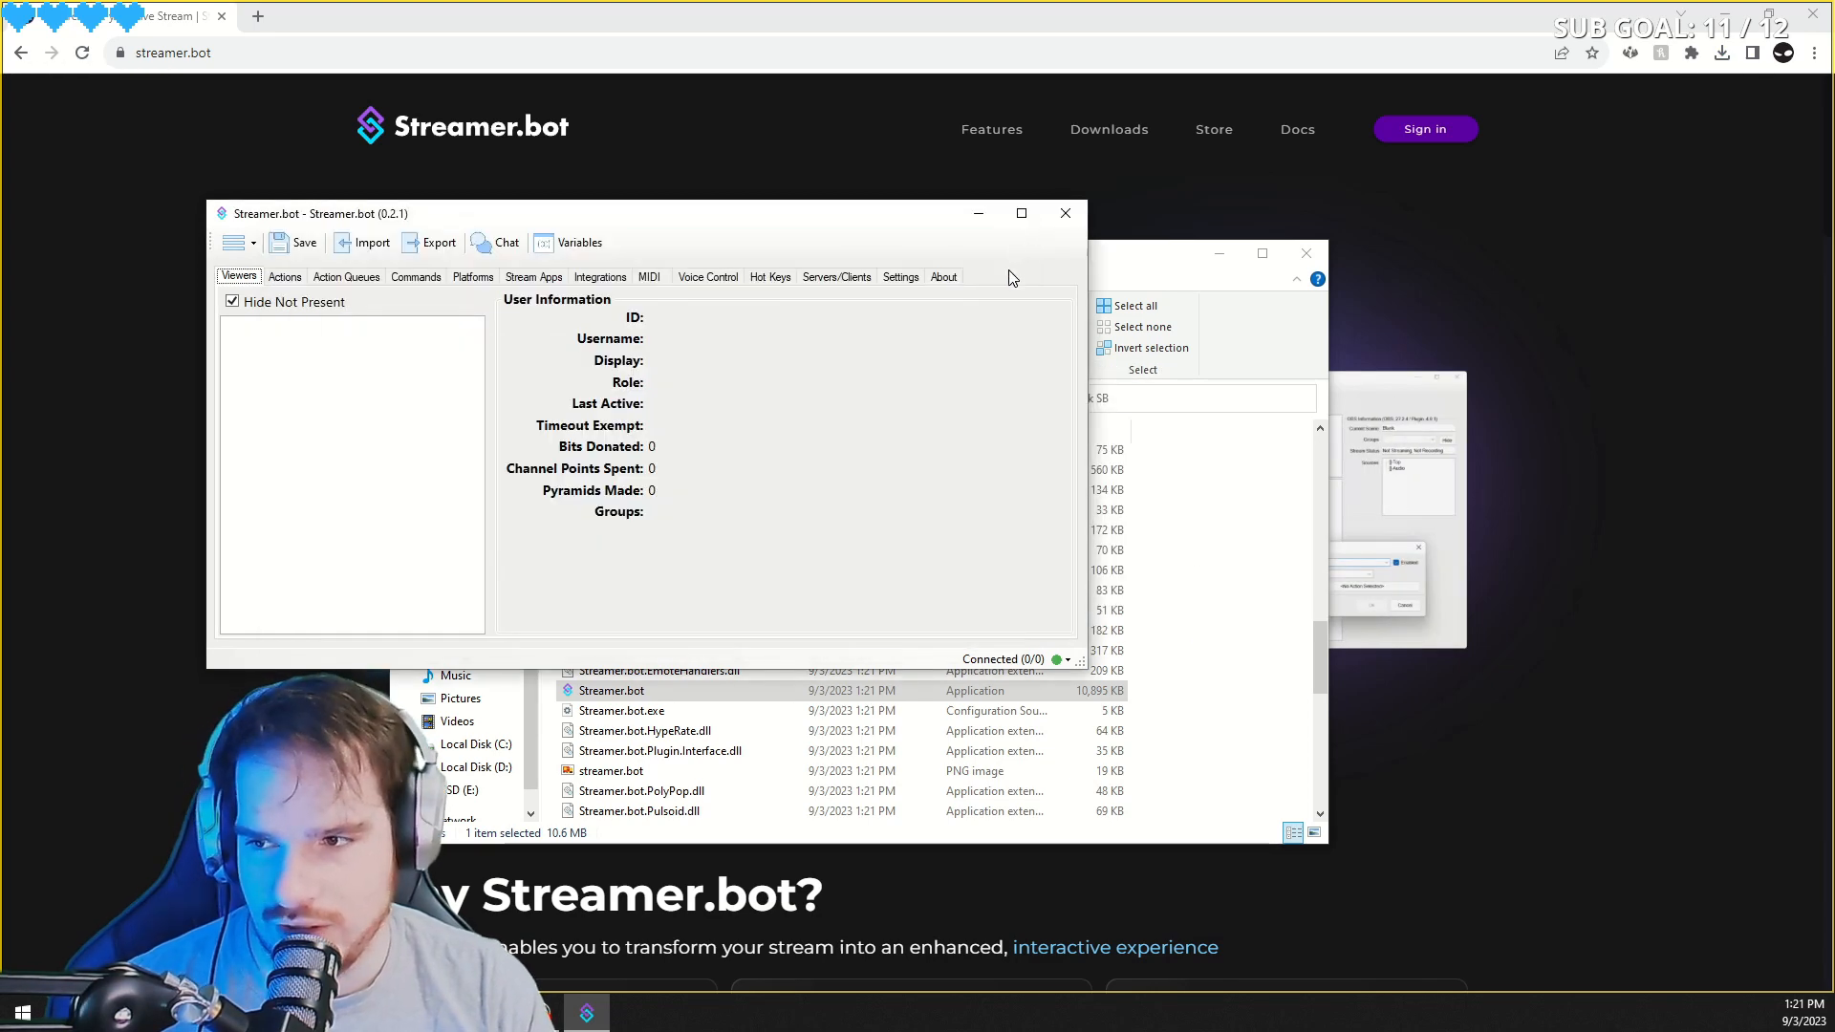
{"action": "left_click", "coordinate": [277, 279]}
{"action": "left_click", "coordinate": [348, 279]}
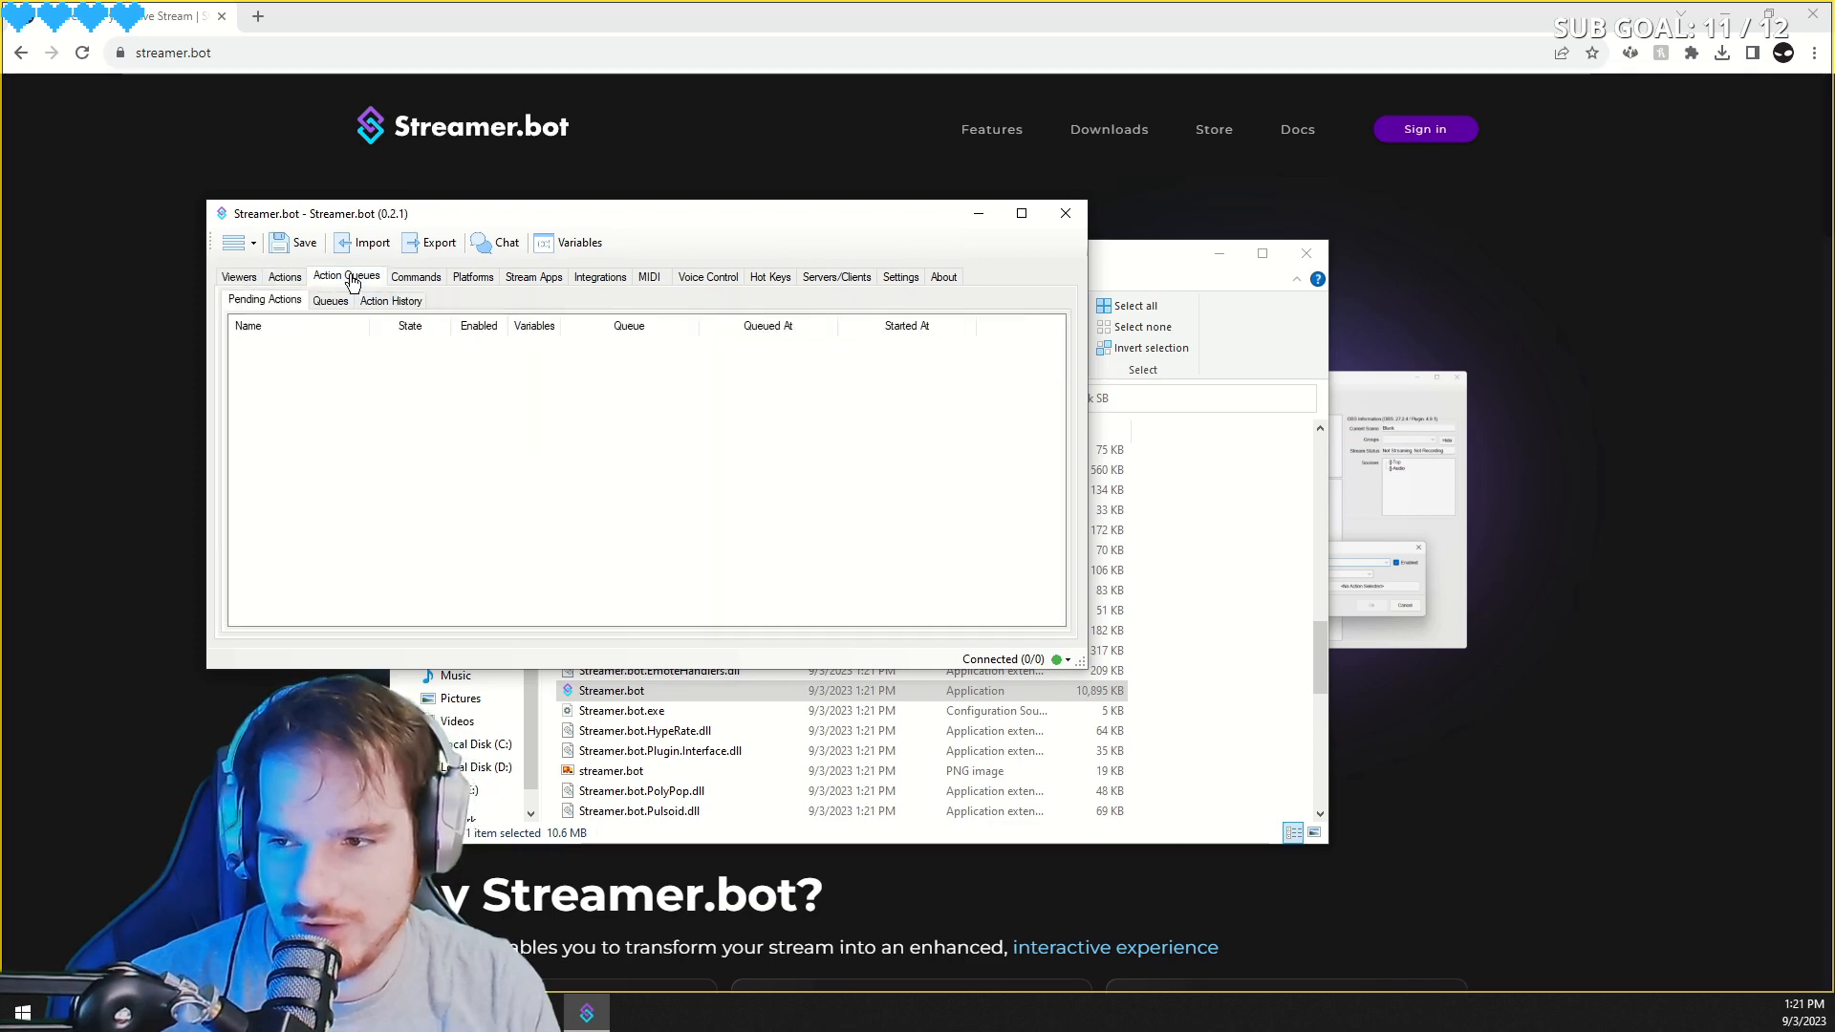
{"action": "left_click", "coordinate": [412, 277]}
{"action": "left_click", "coordinate": [460, 280]}
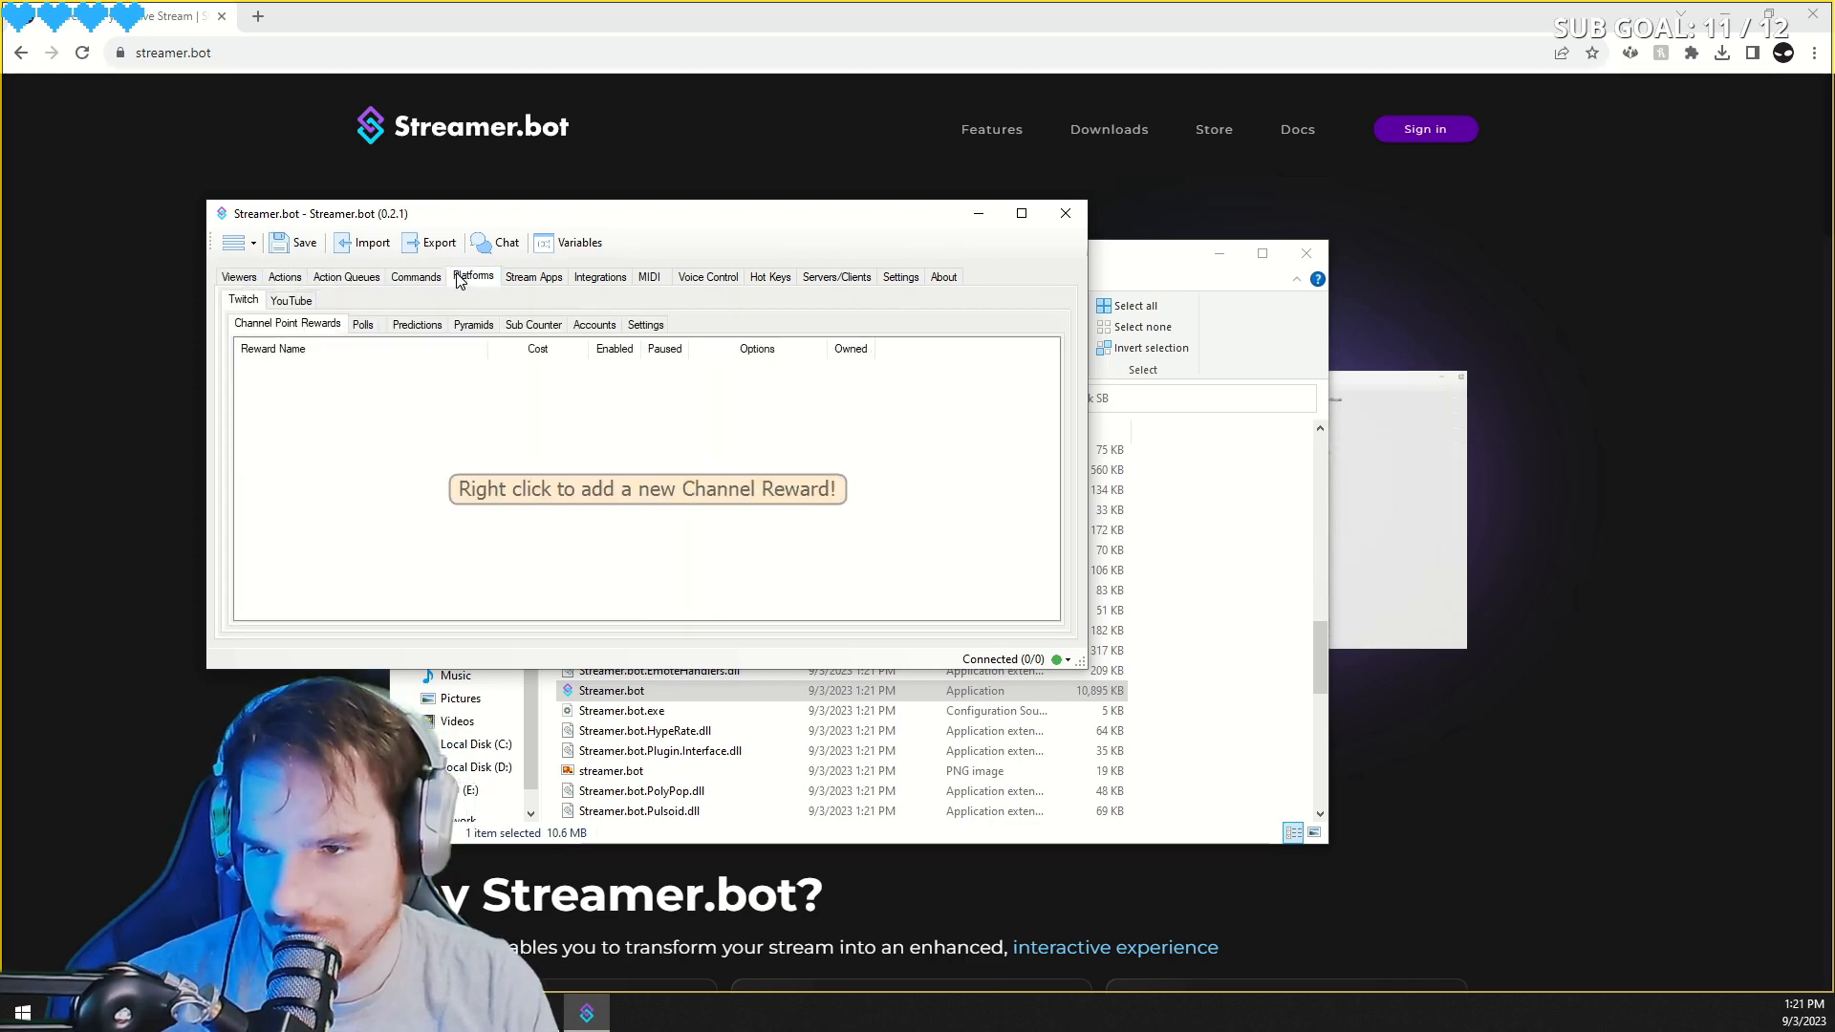
{"action": "left_click", "coordinate": [522, 278]}
{"action": "left_click", "coordinate": [574, 279]}
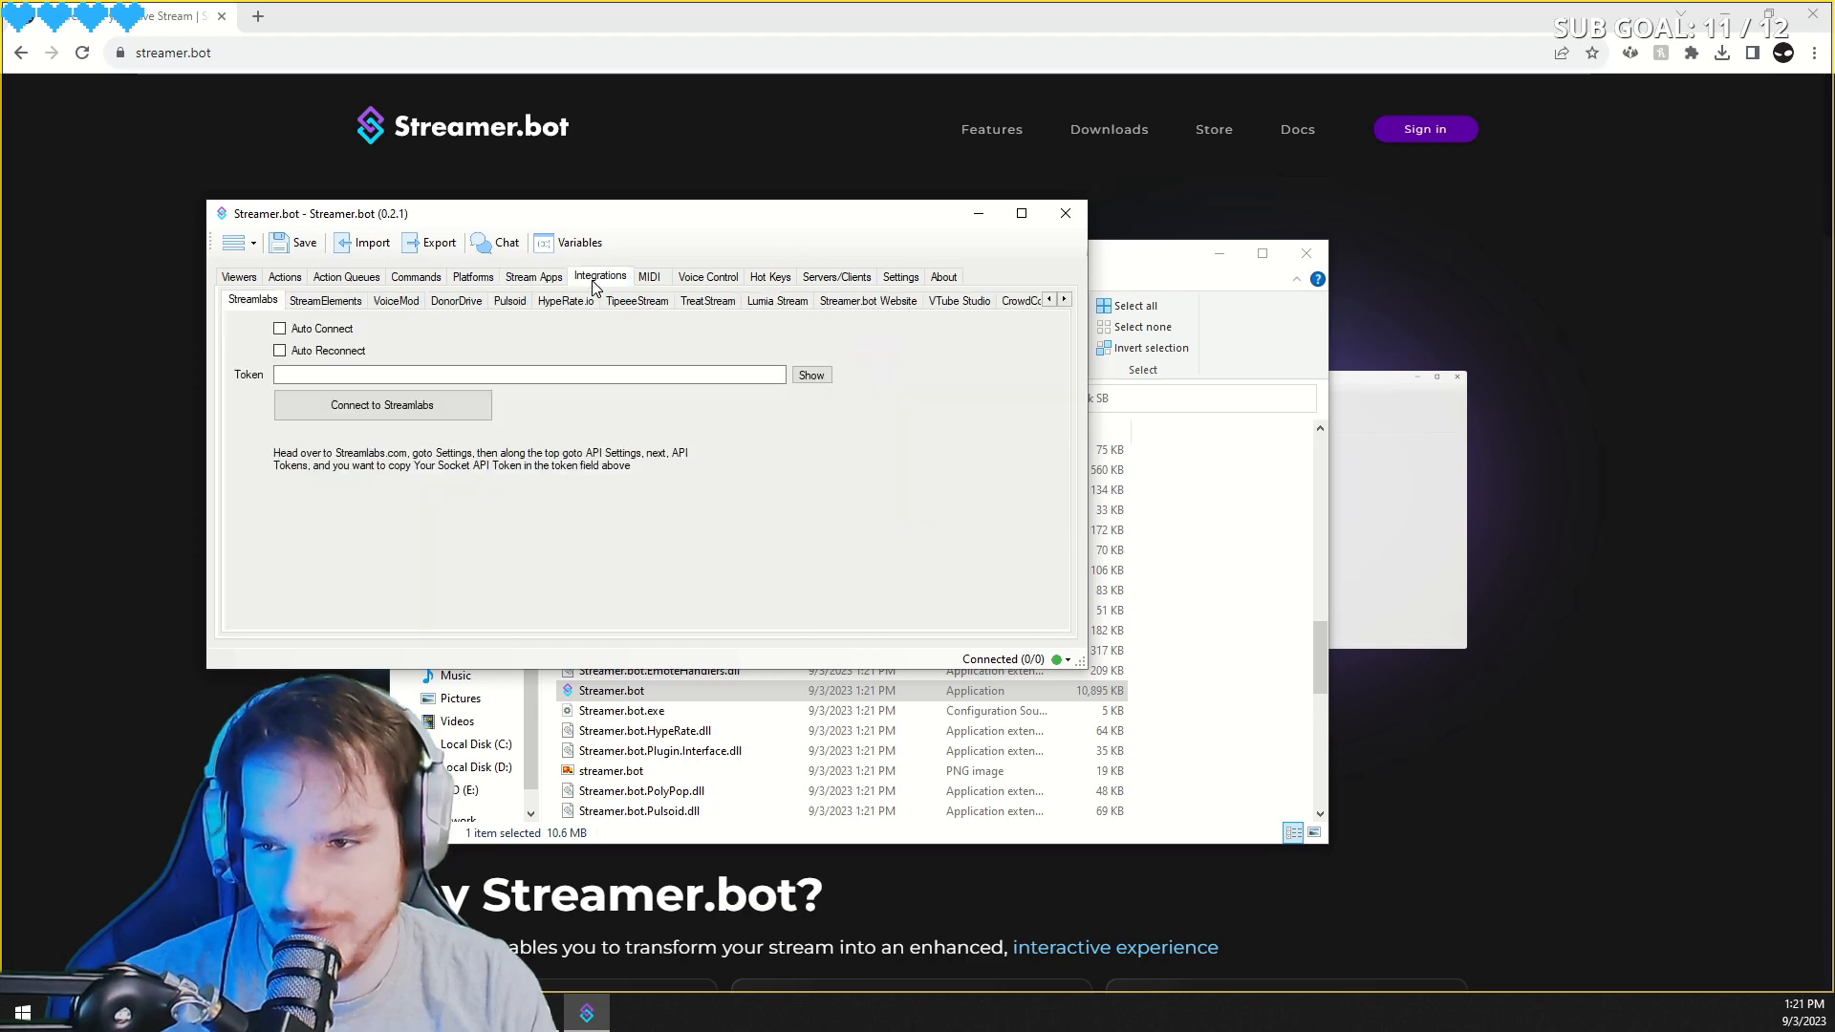
{"action": "left_click", "coordinate": [644, 279]}
{"action": "left_click", "coordinate": [344, 279]}
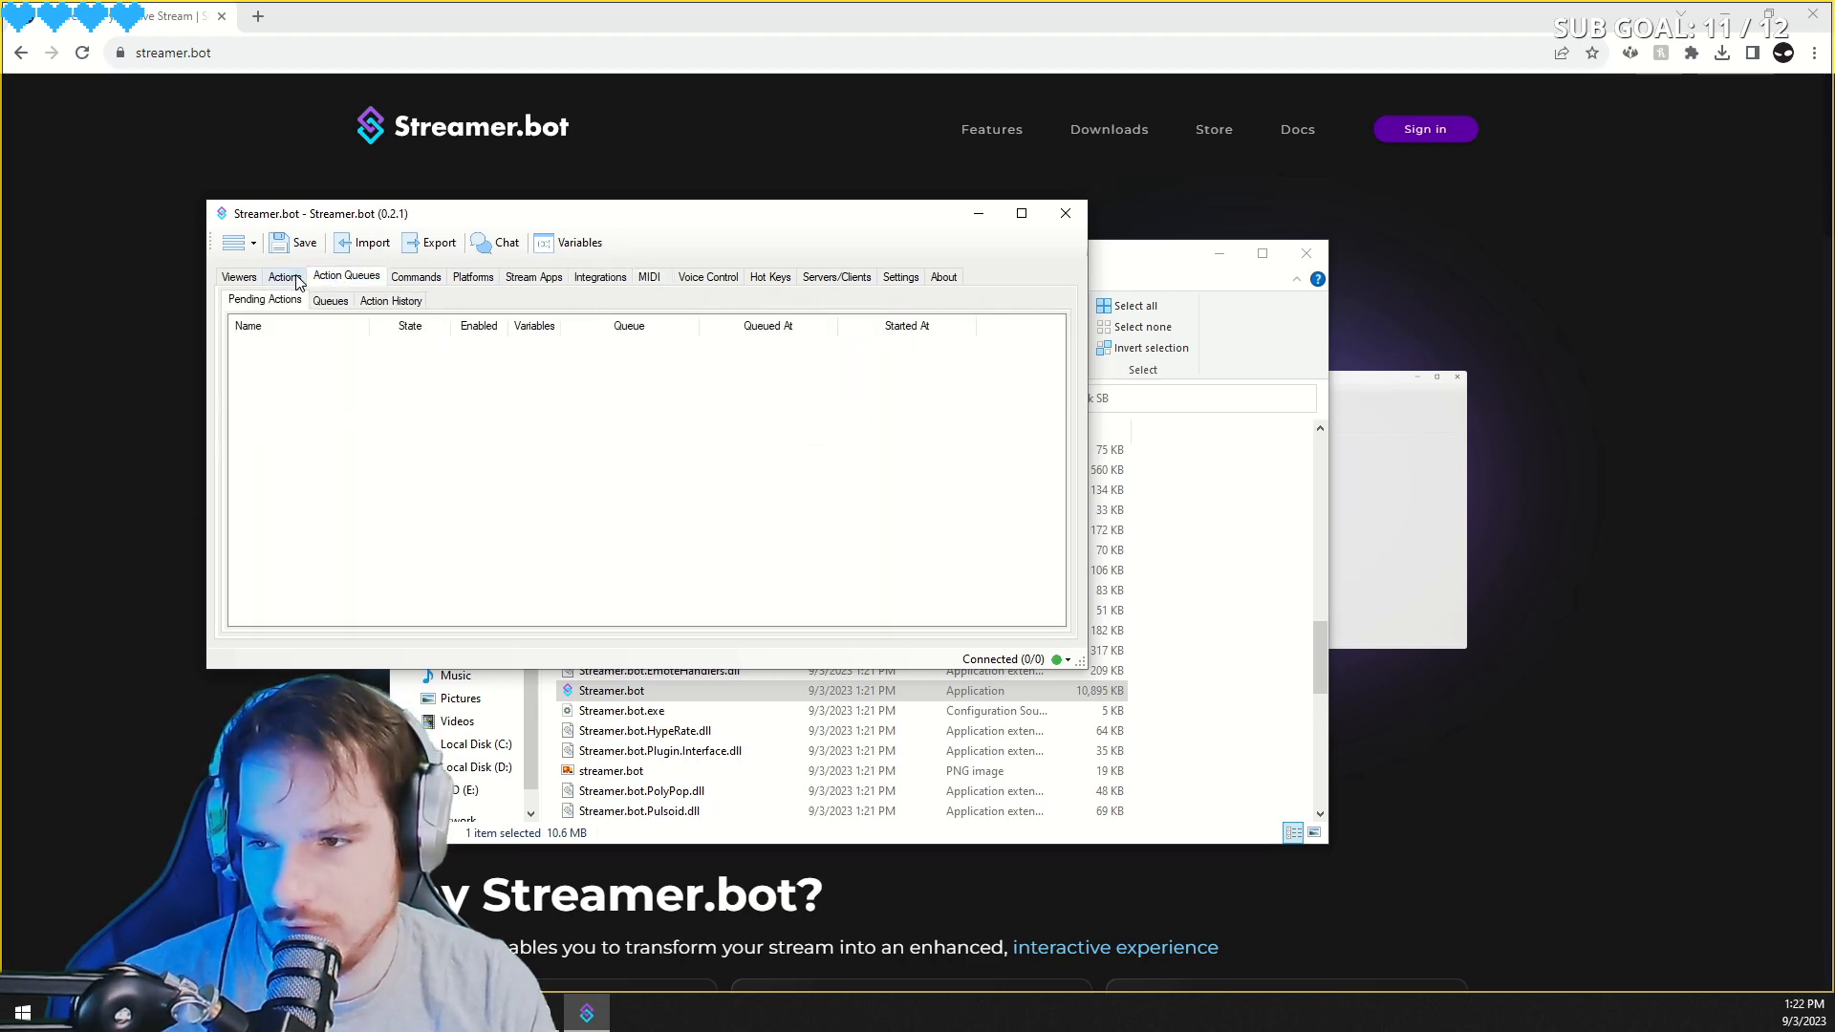
{"action": "left_click", "coordinate": [285, 278]}
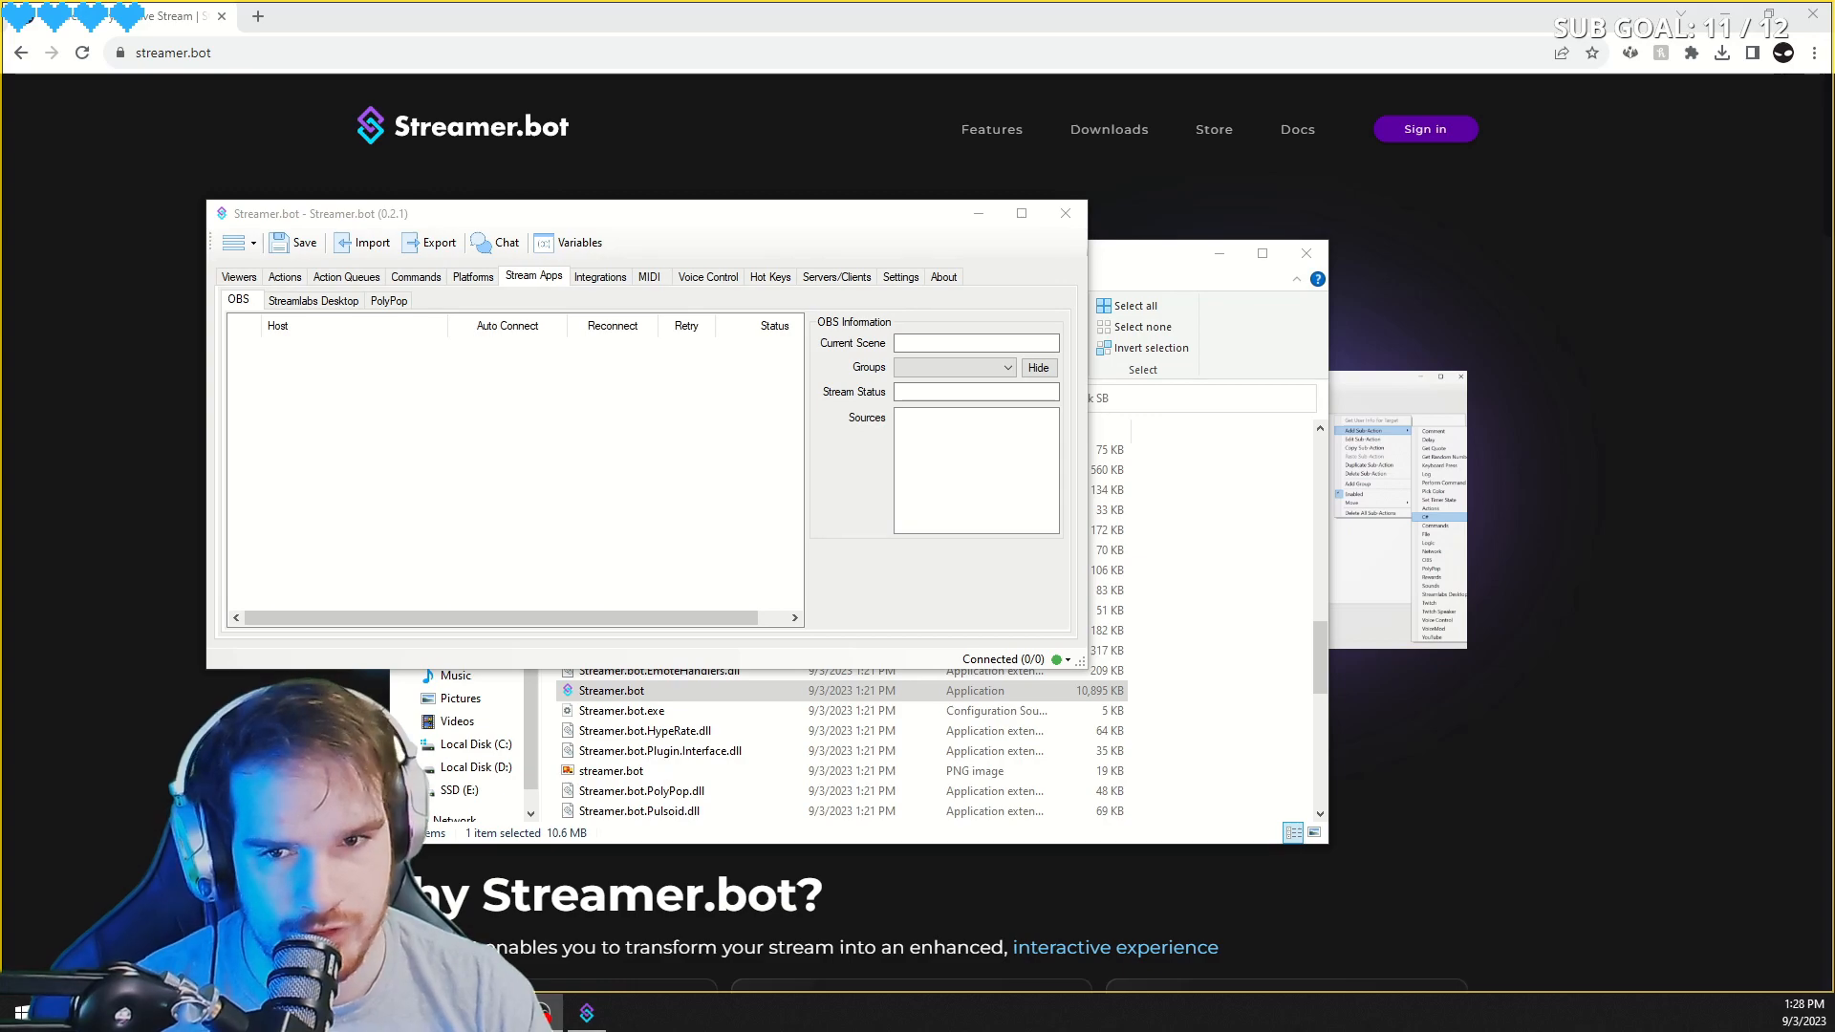
- Open OBS's WebSocket Server Settings to review the server port and authentication, then close them
{"action": "left_click_drag", "start_coordinate": [1834, 573], "coordinate": [746, 3]}
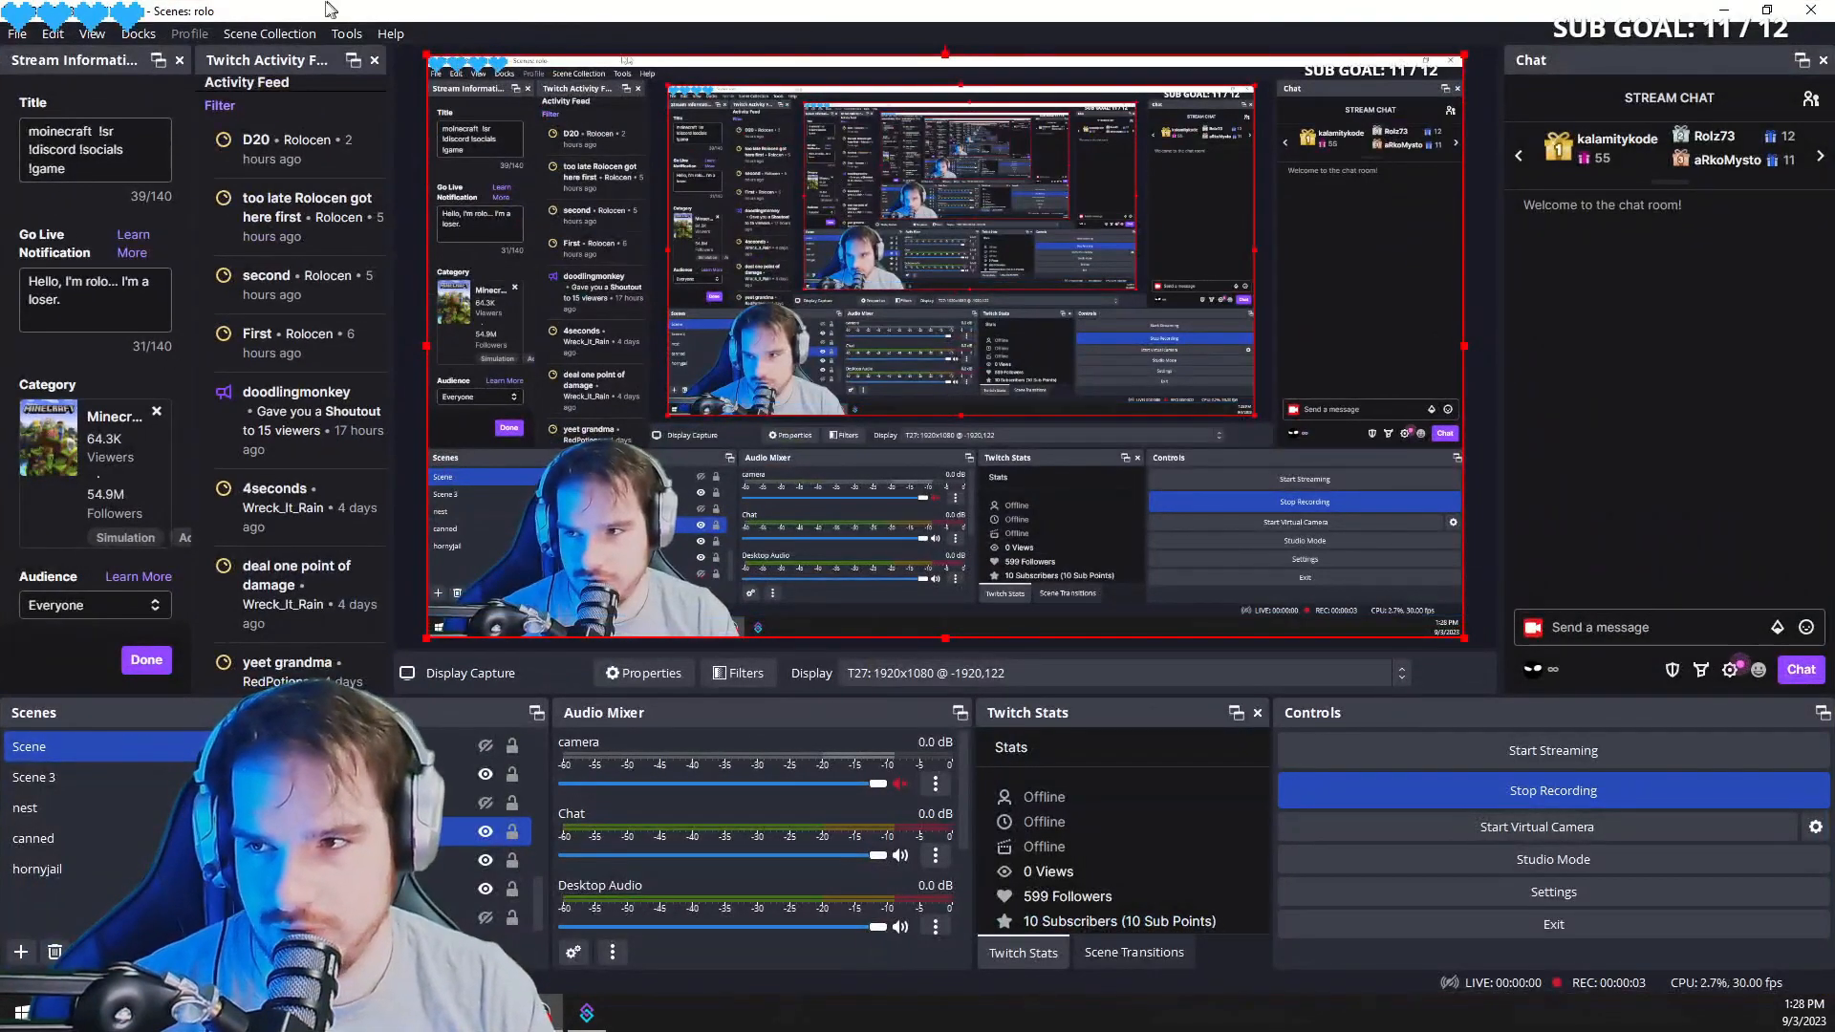
{"action": "left_click", "coordinate": [341, 36]}
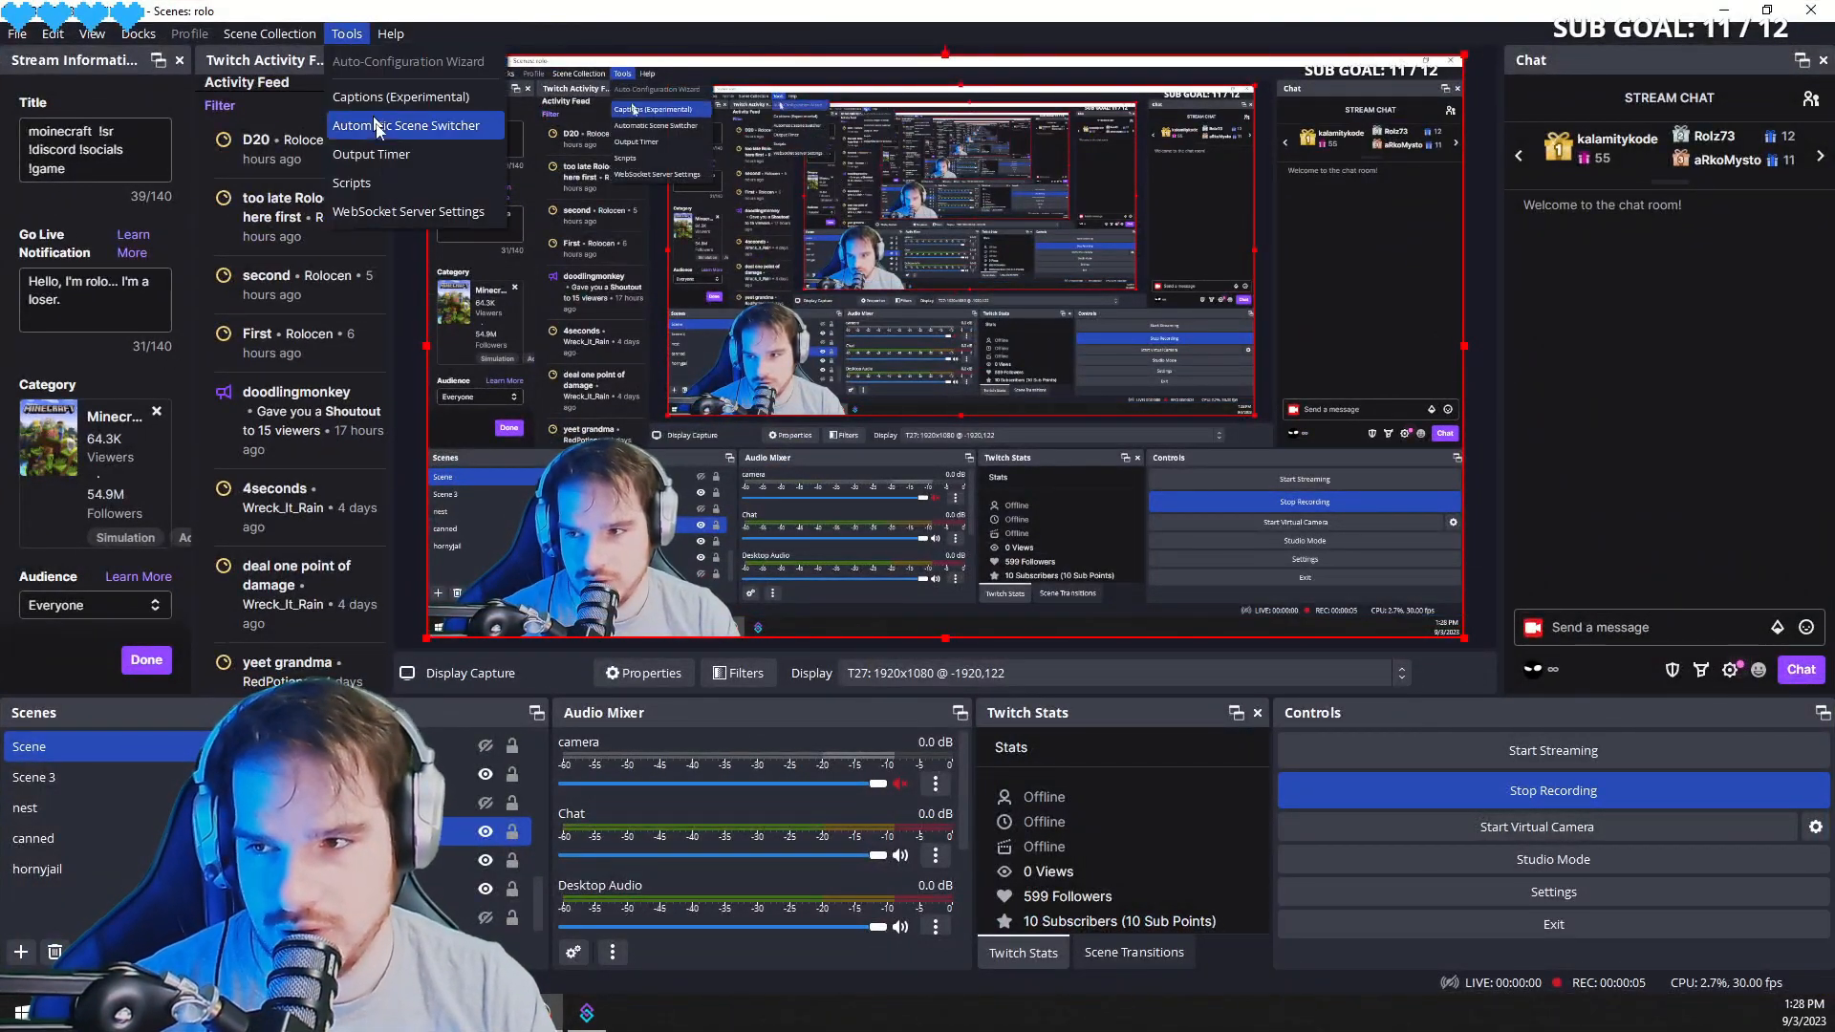
{"action": "left_click", "coordinate": [393, 205]}
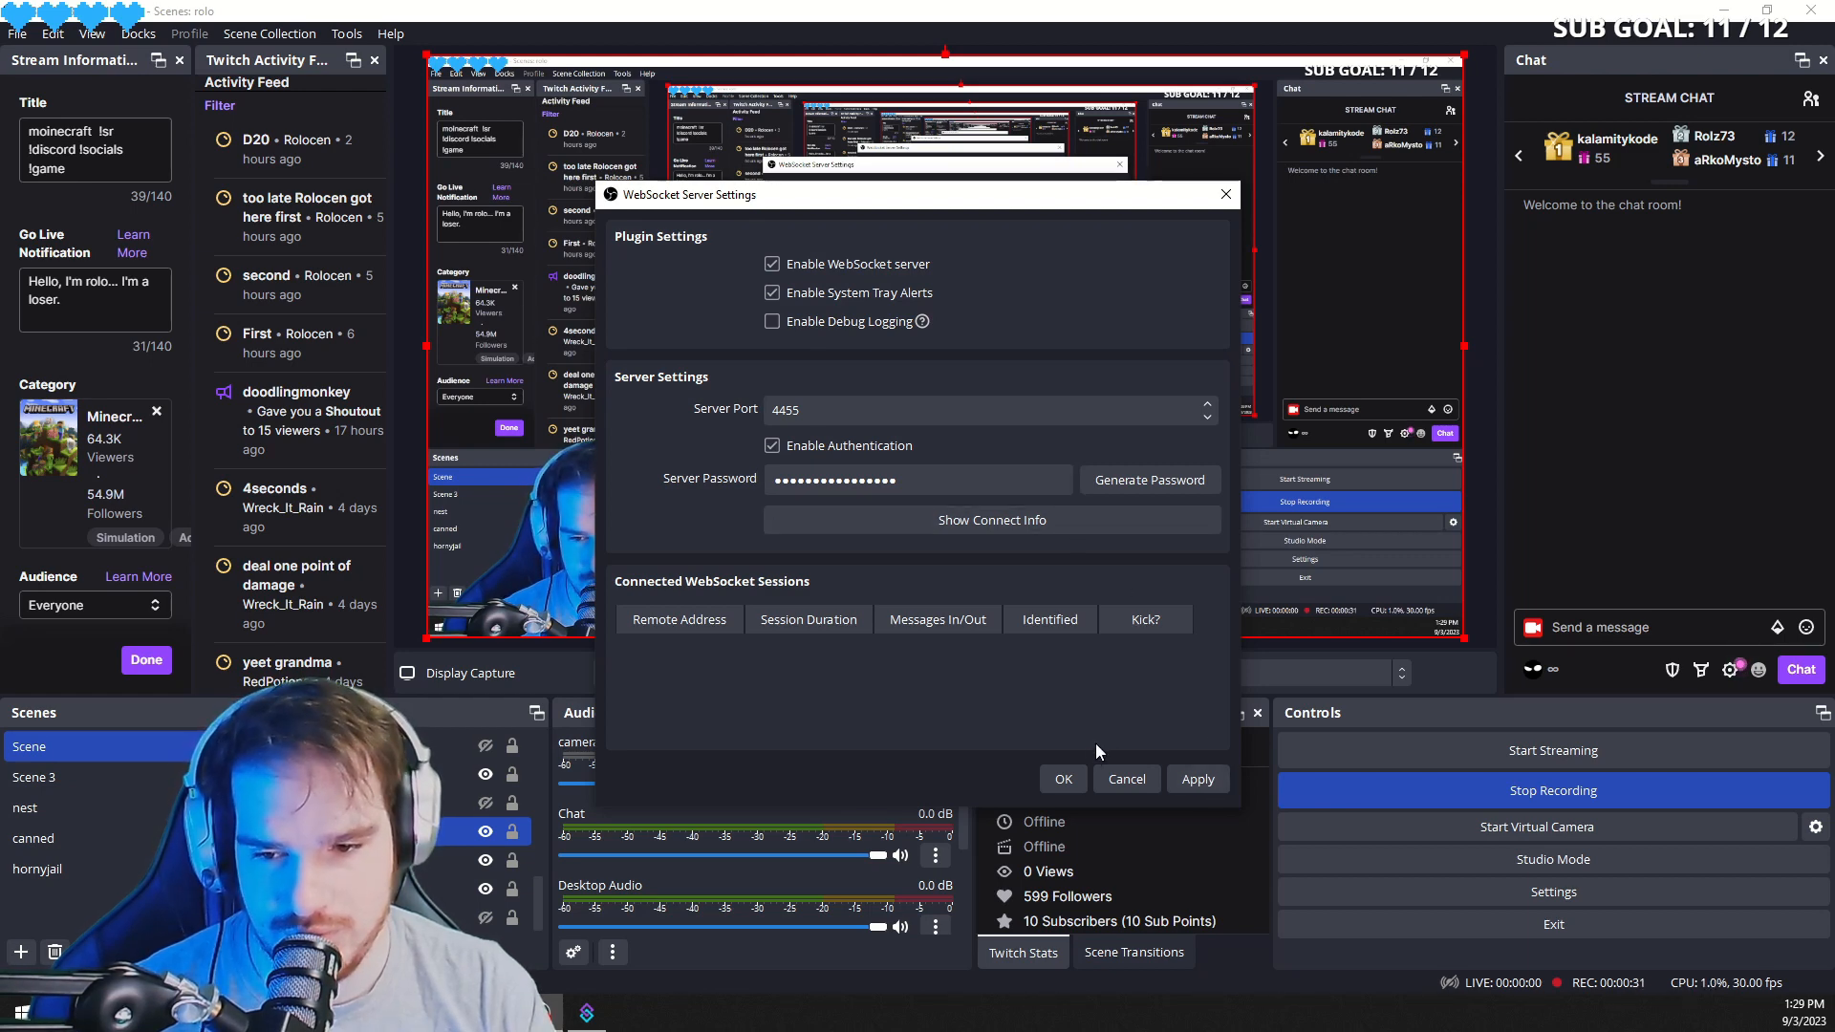
{"action": "left_click", "coordinate": [1064, 779]}
- In Streamer.bot's OBS stream app list, add a new OBS connection named "blerg"
{"action": "left_click", "coordinate": [587, 1012]}
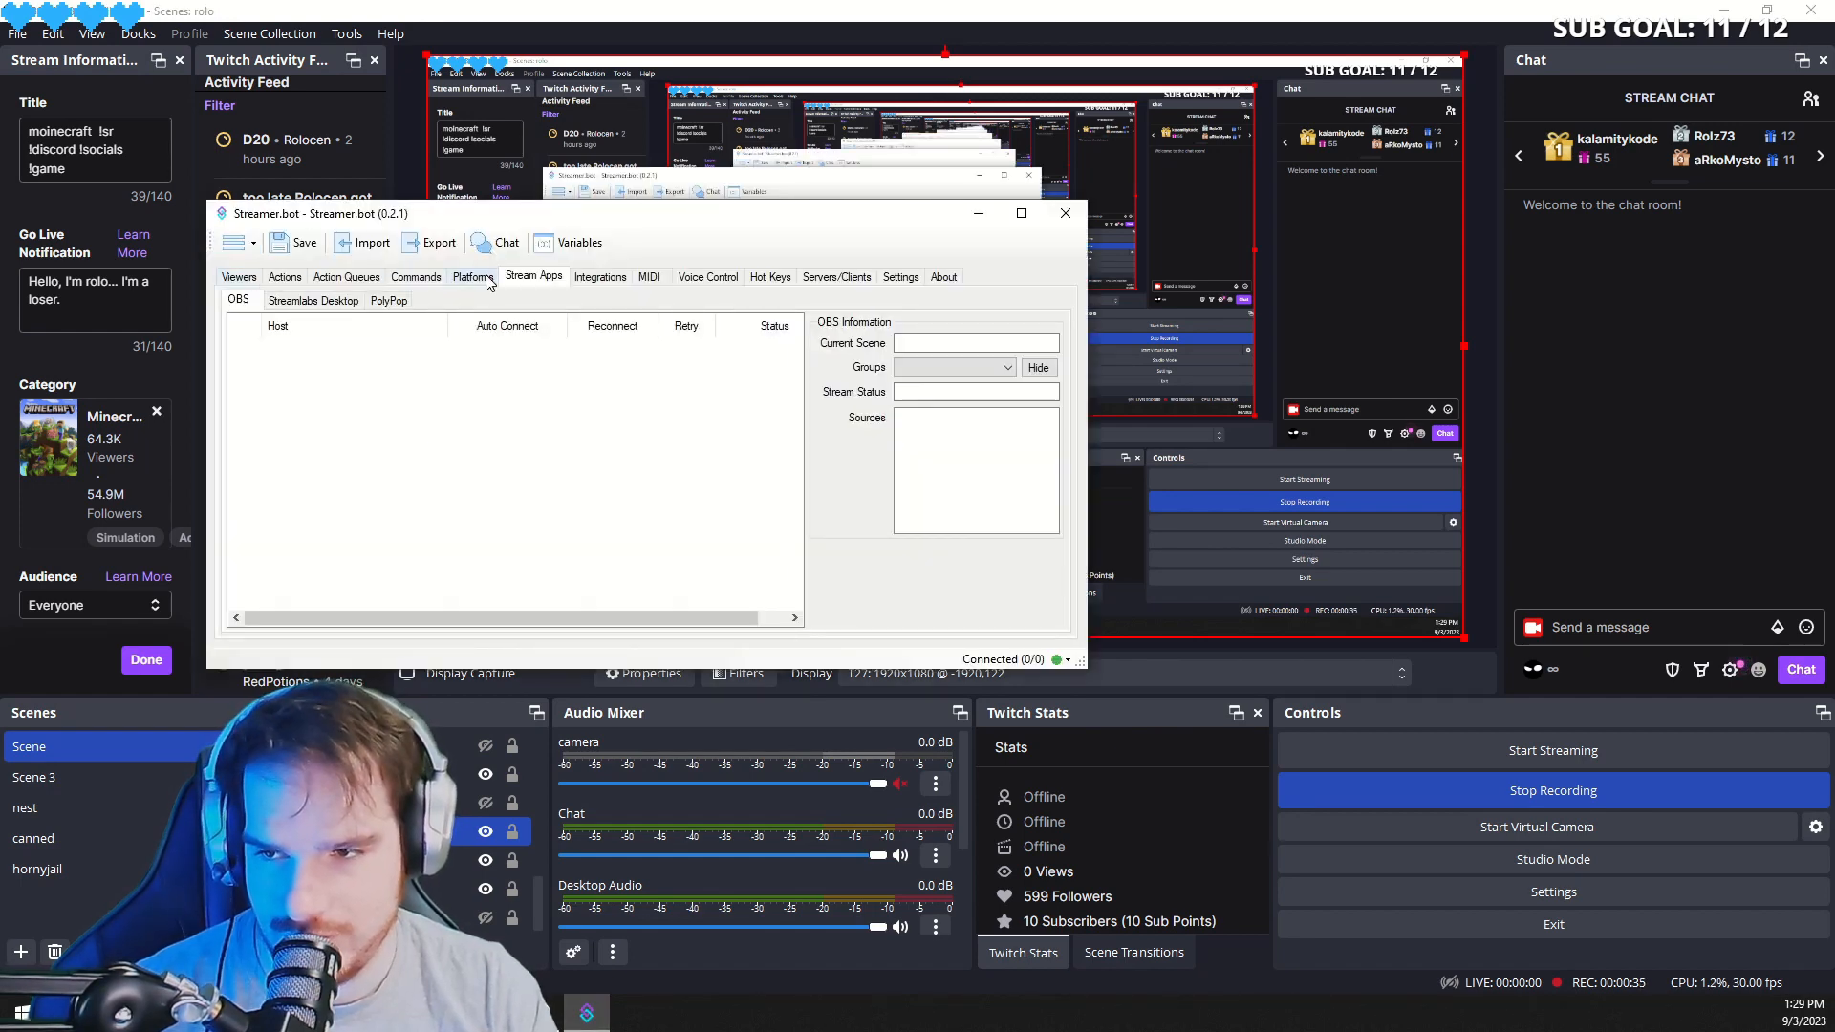
{"action": "right_click", "coordinate": [531, 415]}
{"action": "left_click", "coordinate": [555, 422]}
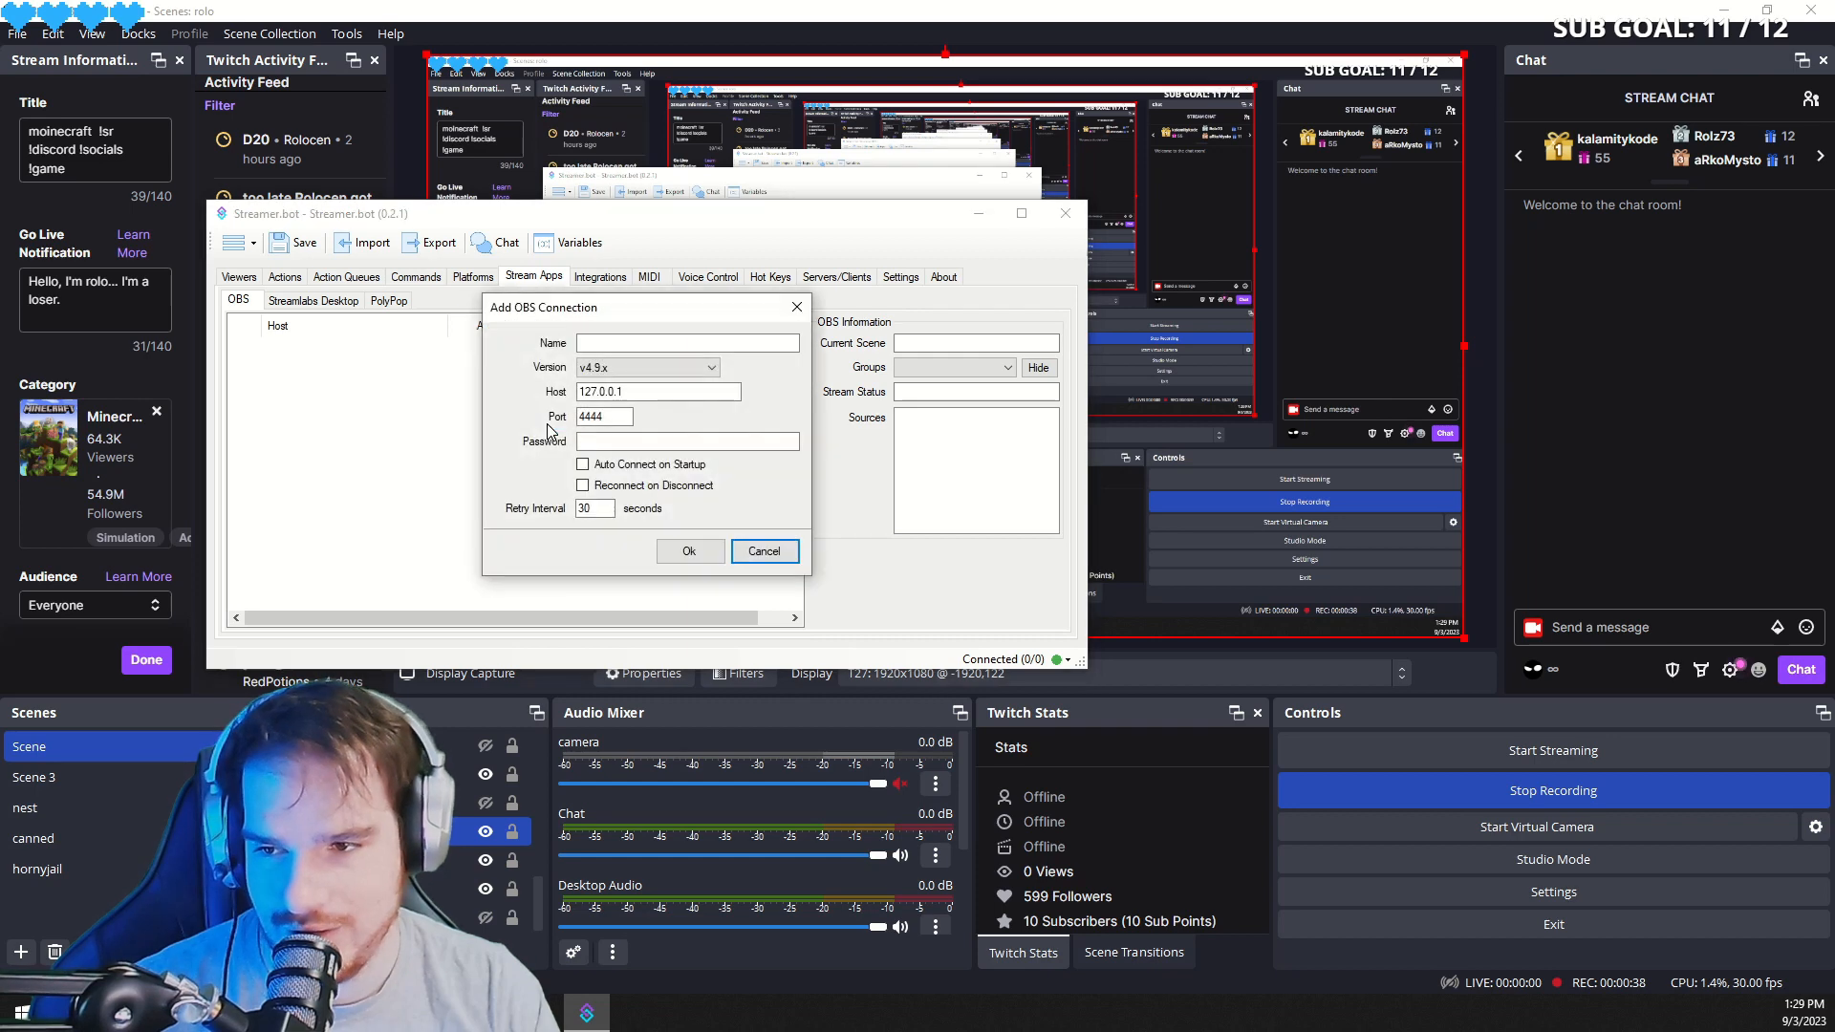
{"action": "left_click", "coordinate": [643, 342]}
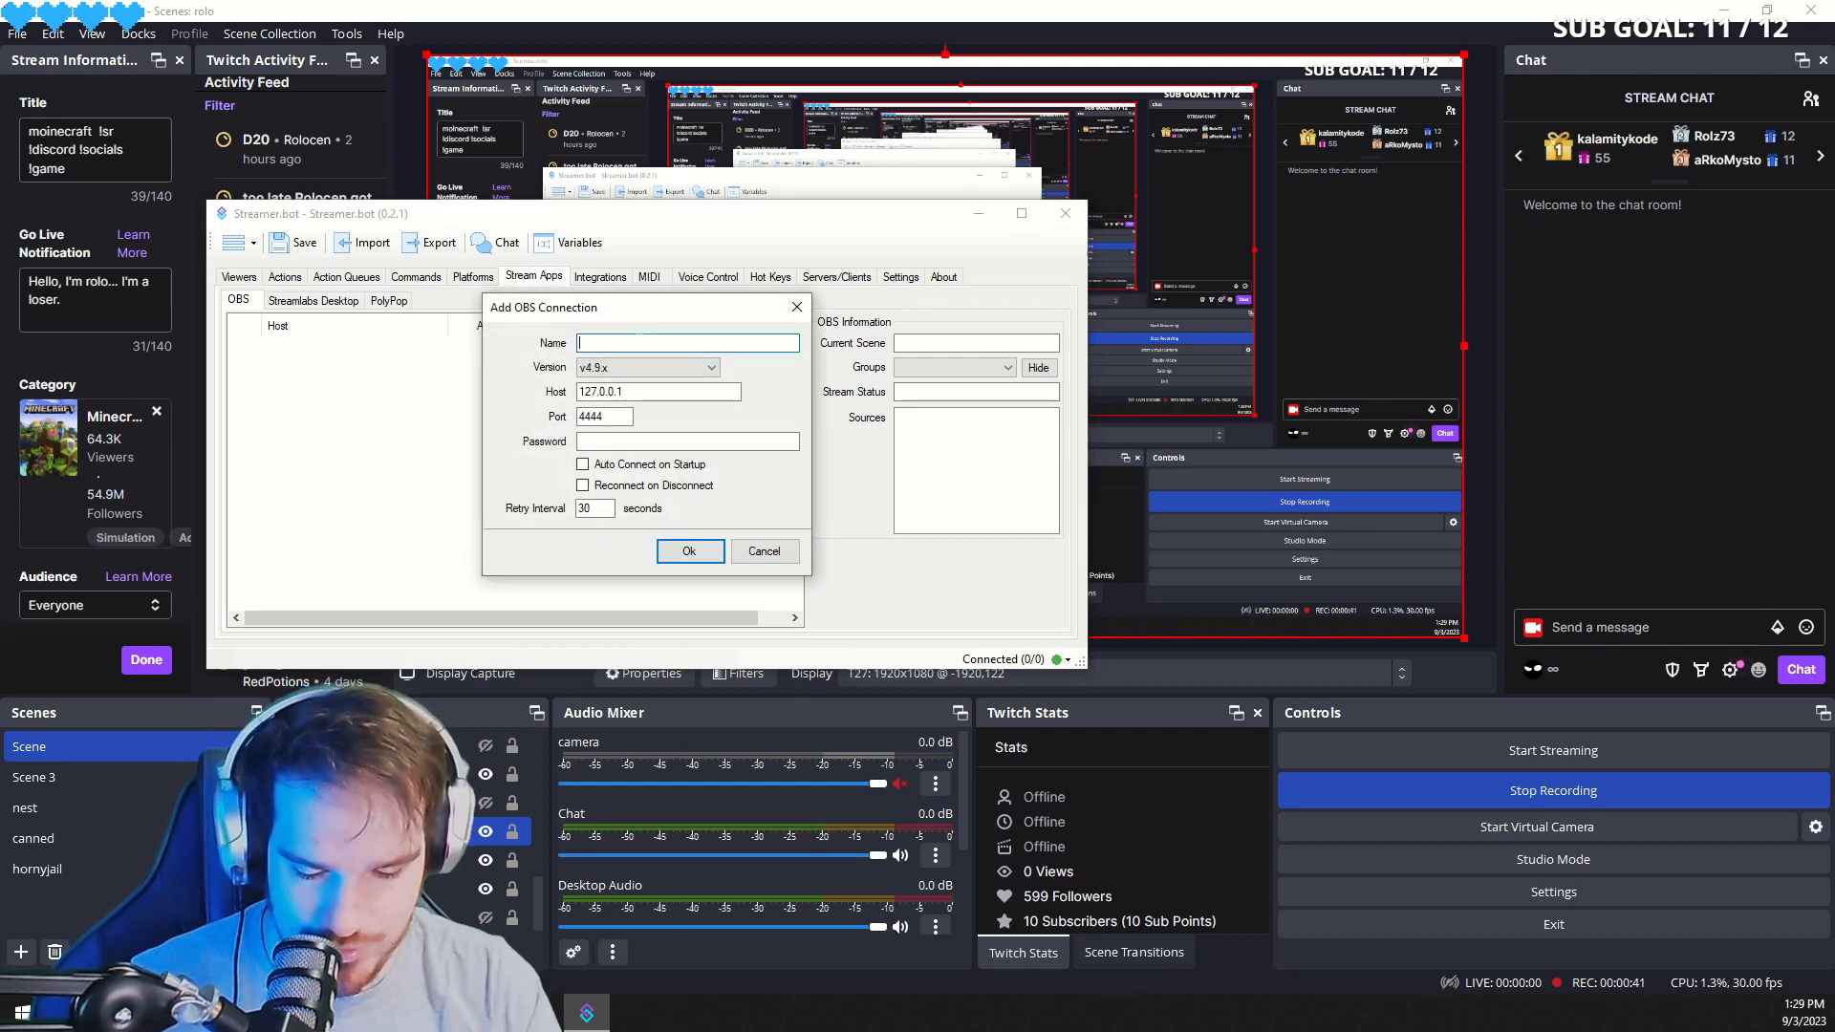
{"action": "type", "text": "blerg"}
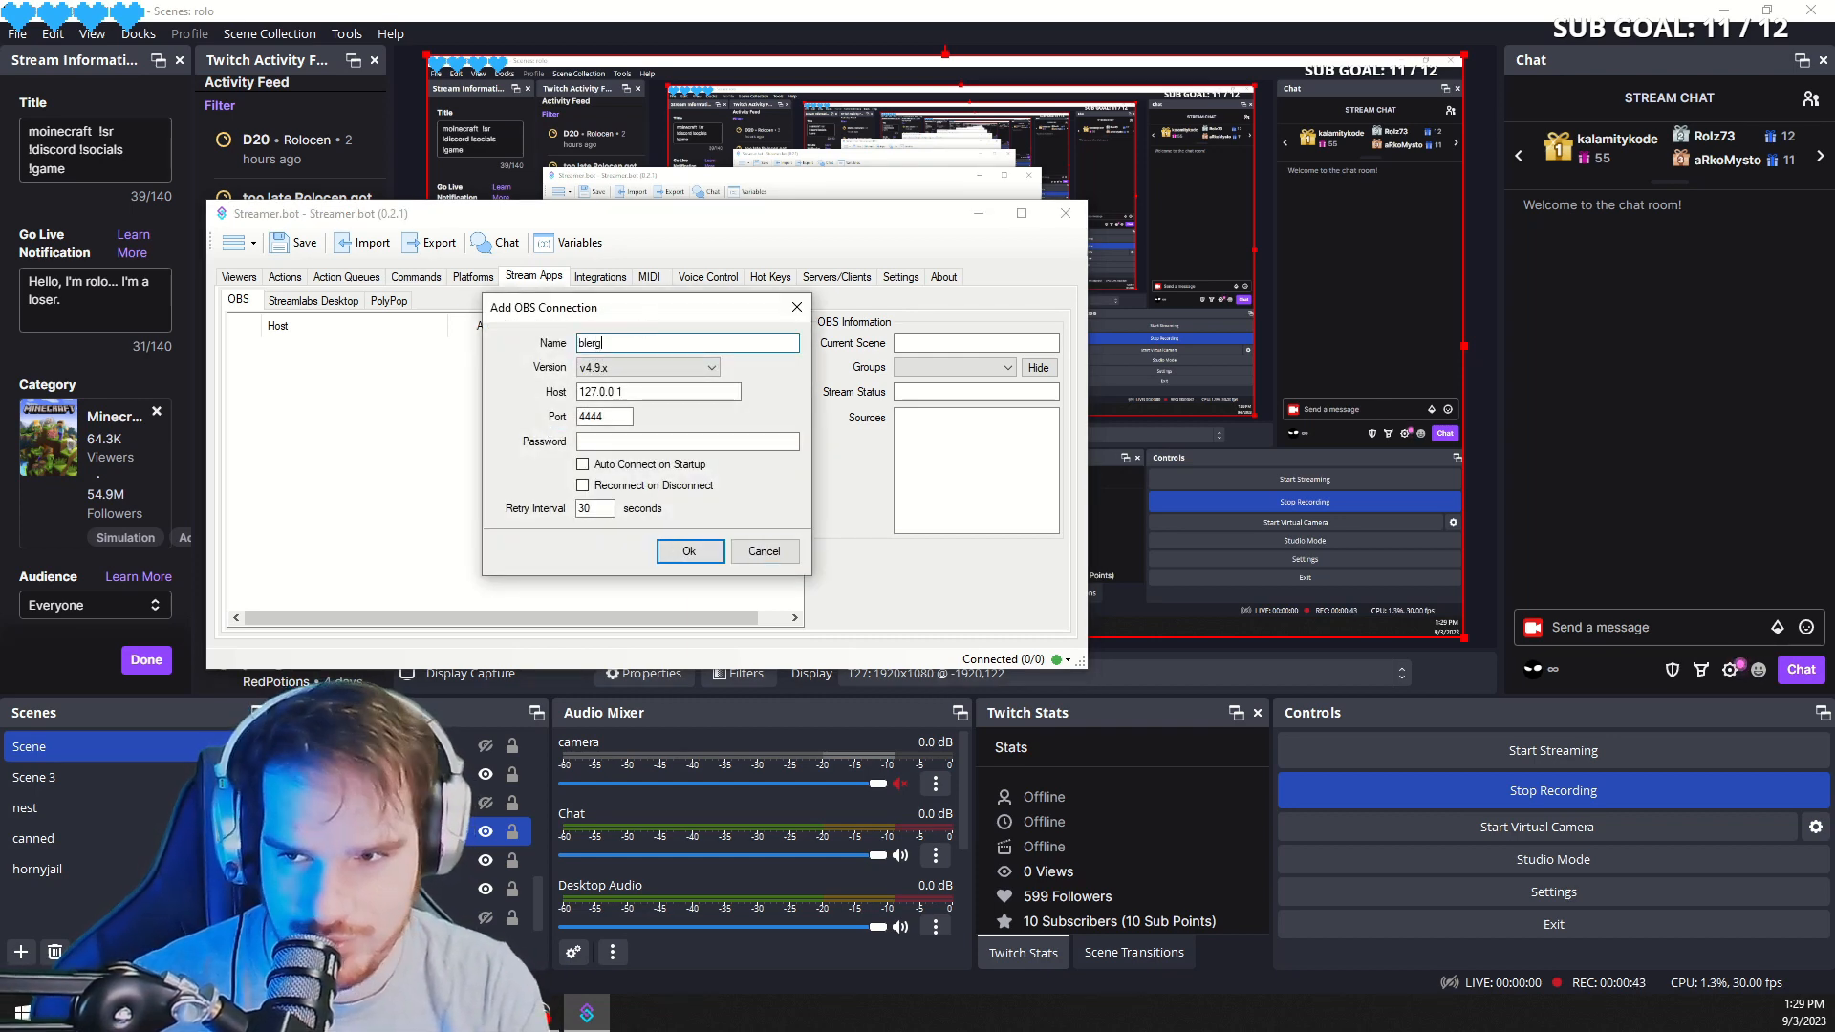
- Set the connection to version v5.x and port 4455 with auto connect and reconnect enabled, and save it
{"action": "left_click", "coordinate": [716, 367]}
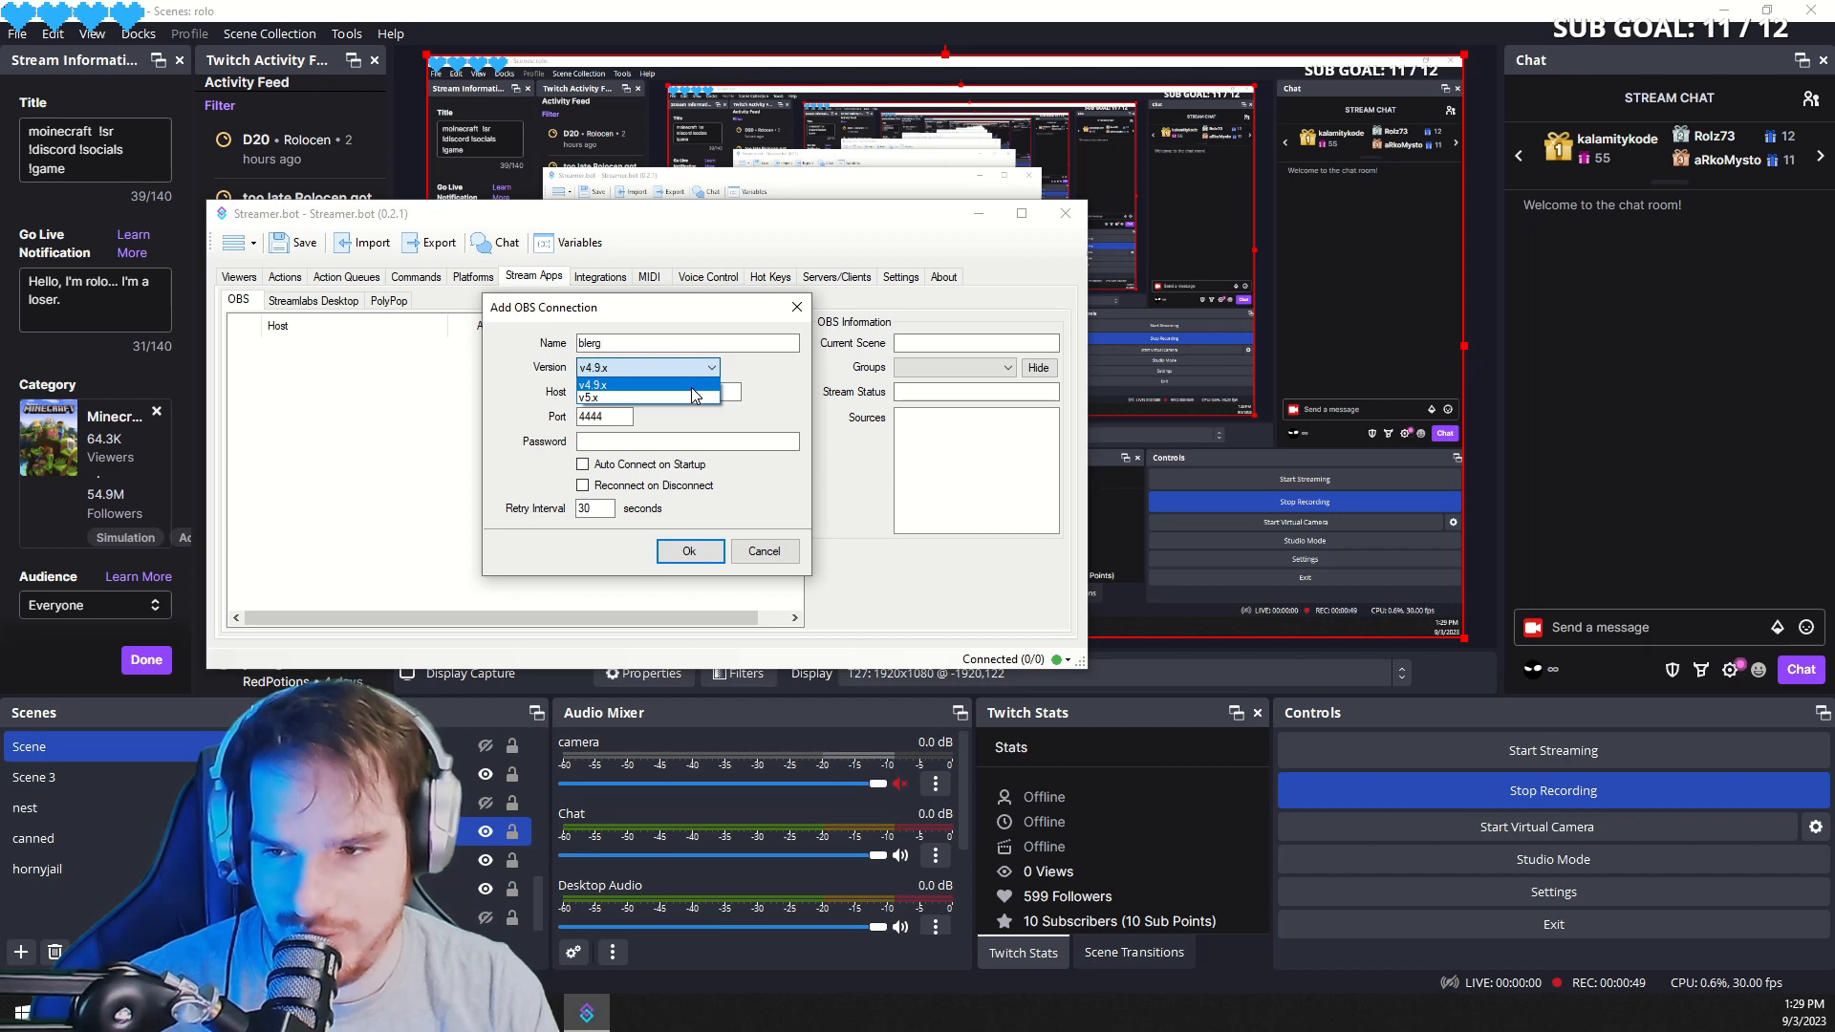
{"action": "left_click", "coordinate": [687, 395]}
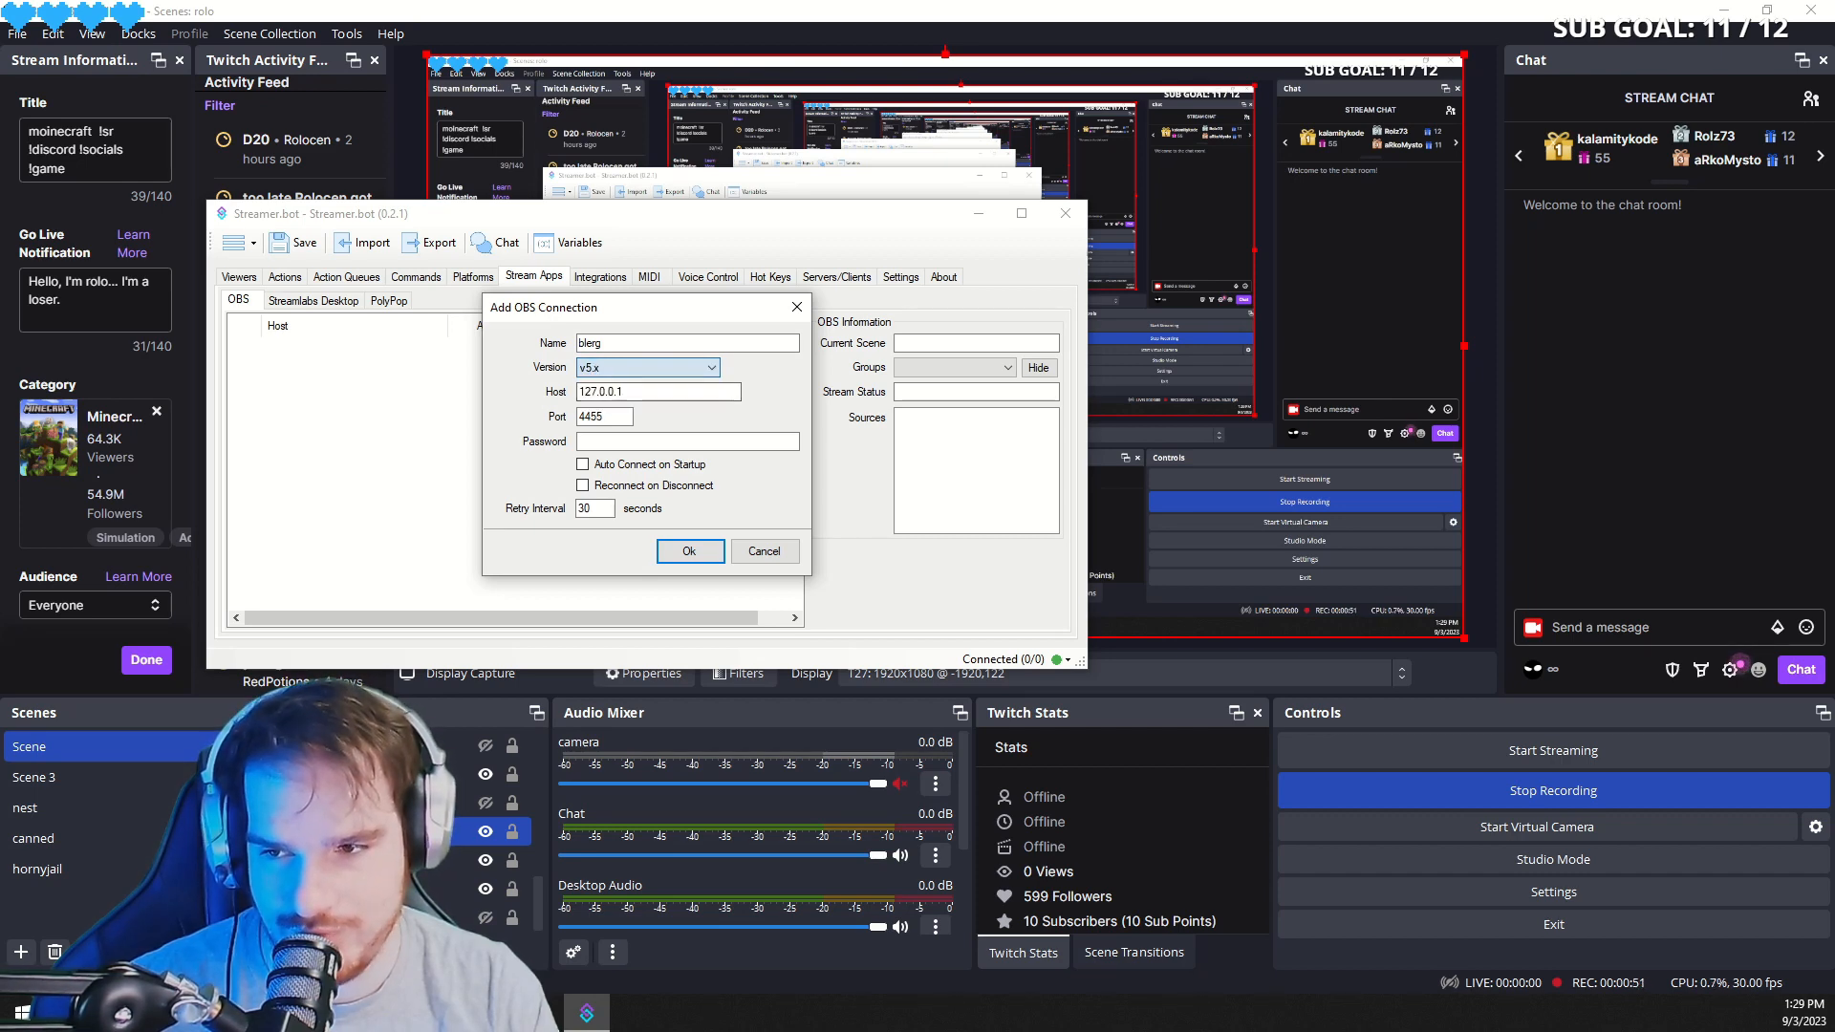
{"action": "left_click", "coordinate": [600, 417]}
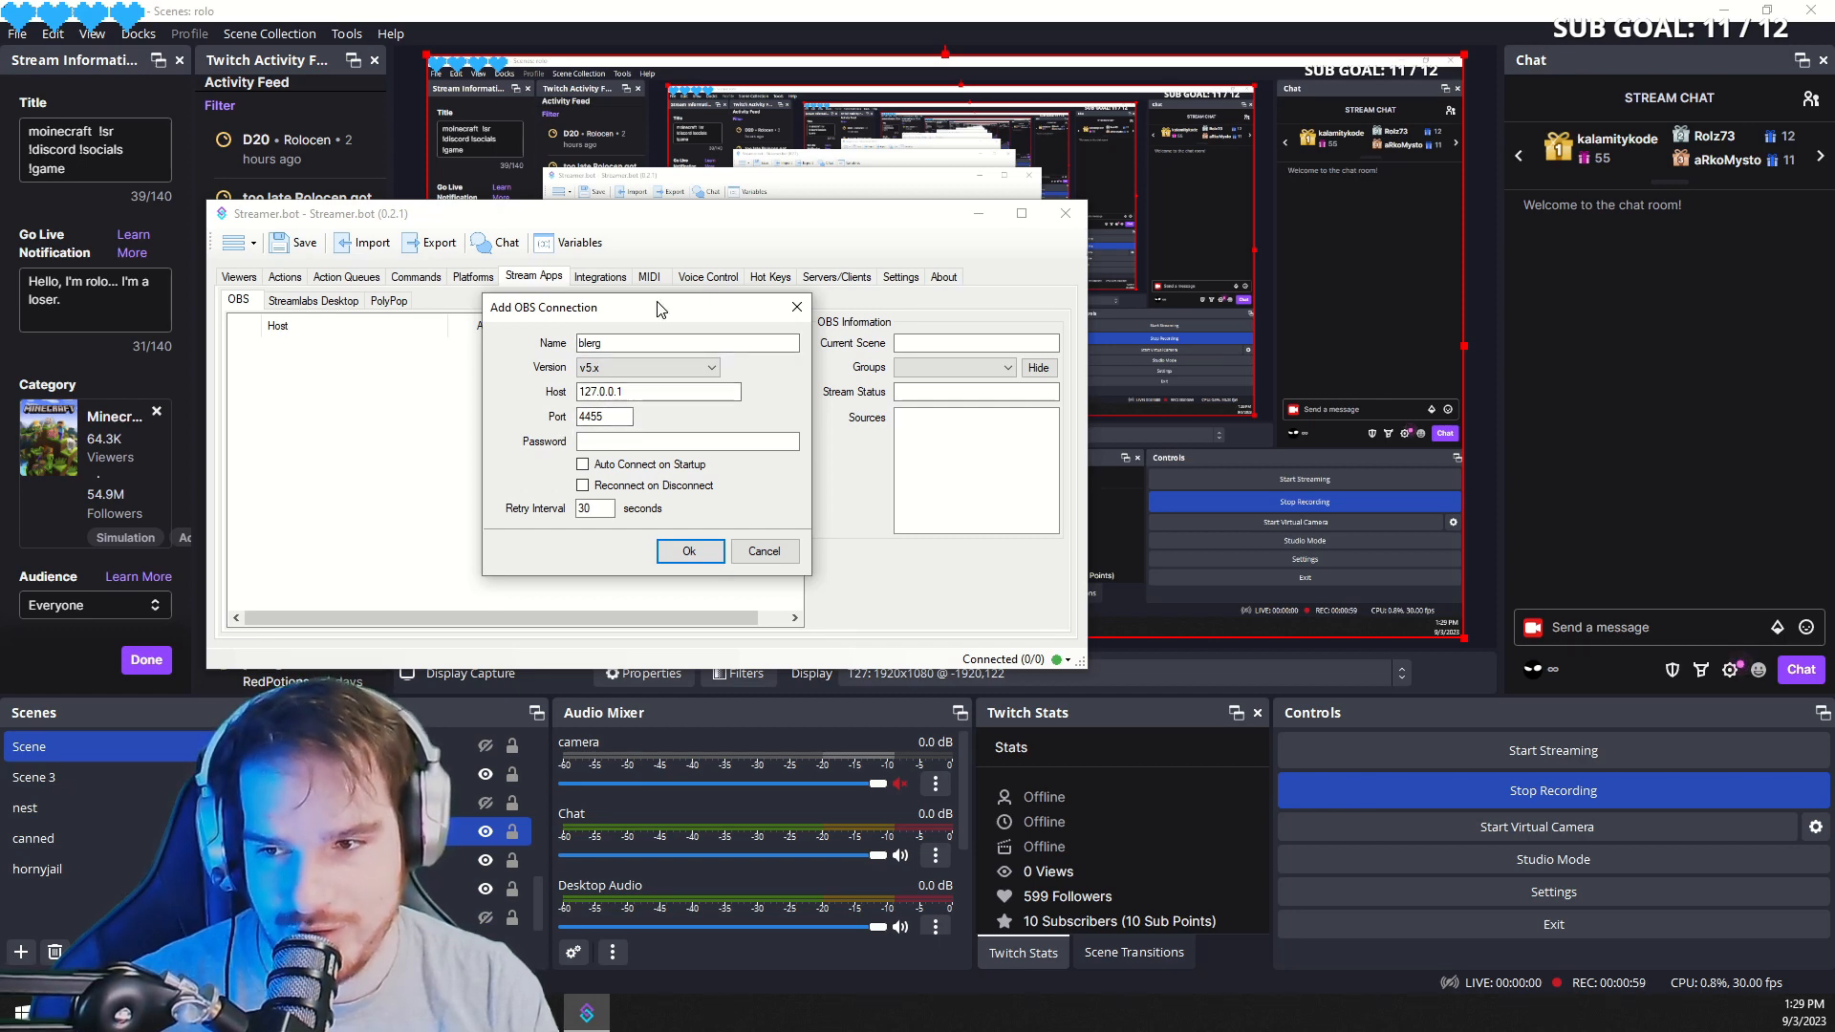
{"action": "left_click_drag", "start_coordinate": [658, 303], "coordinate": [1834, 397]}
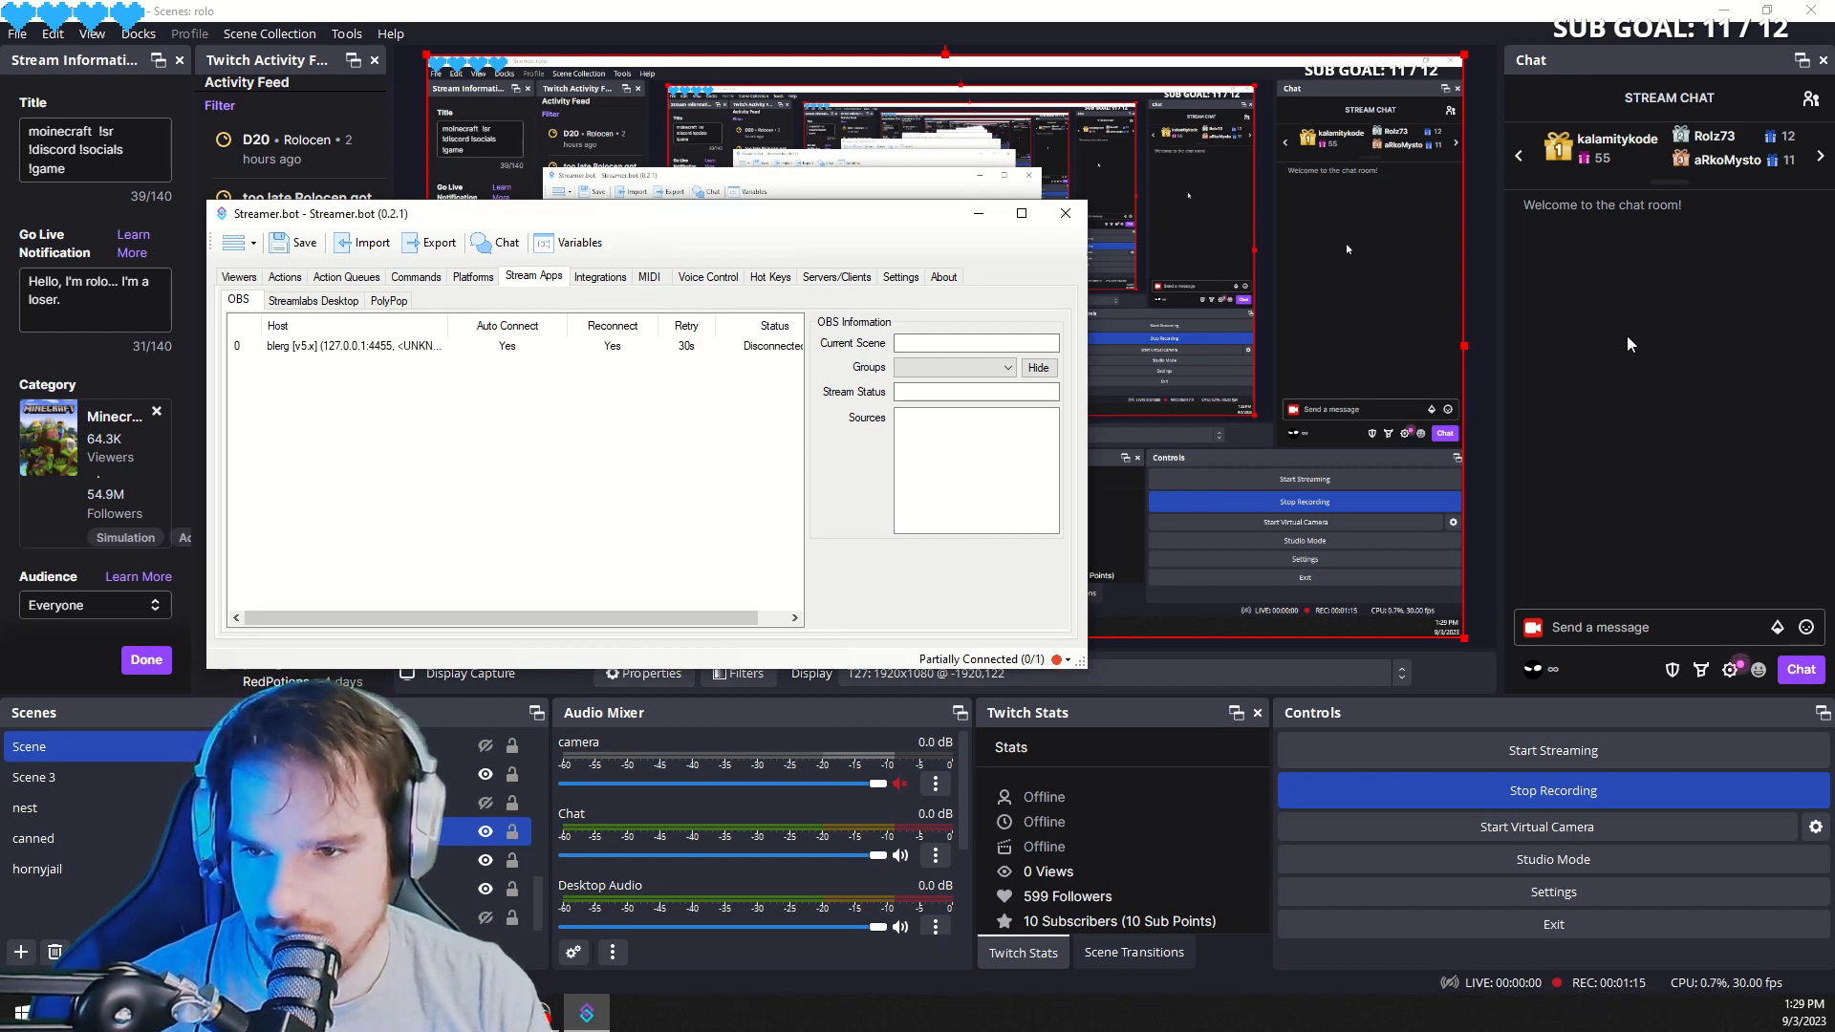
- Connect Streamer.bot to OBS through the blerg connection and bring the Streamer.bot window back up
{"action": "left_click", "coordinate": [764, 349]}
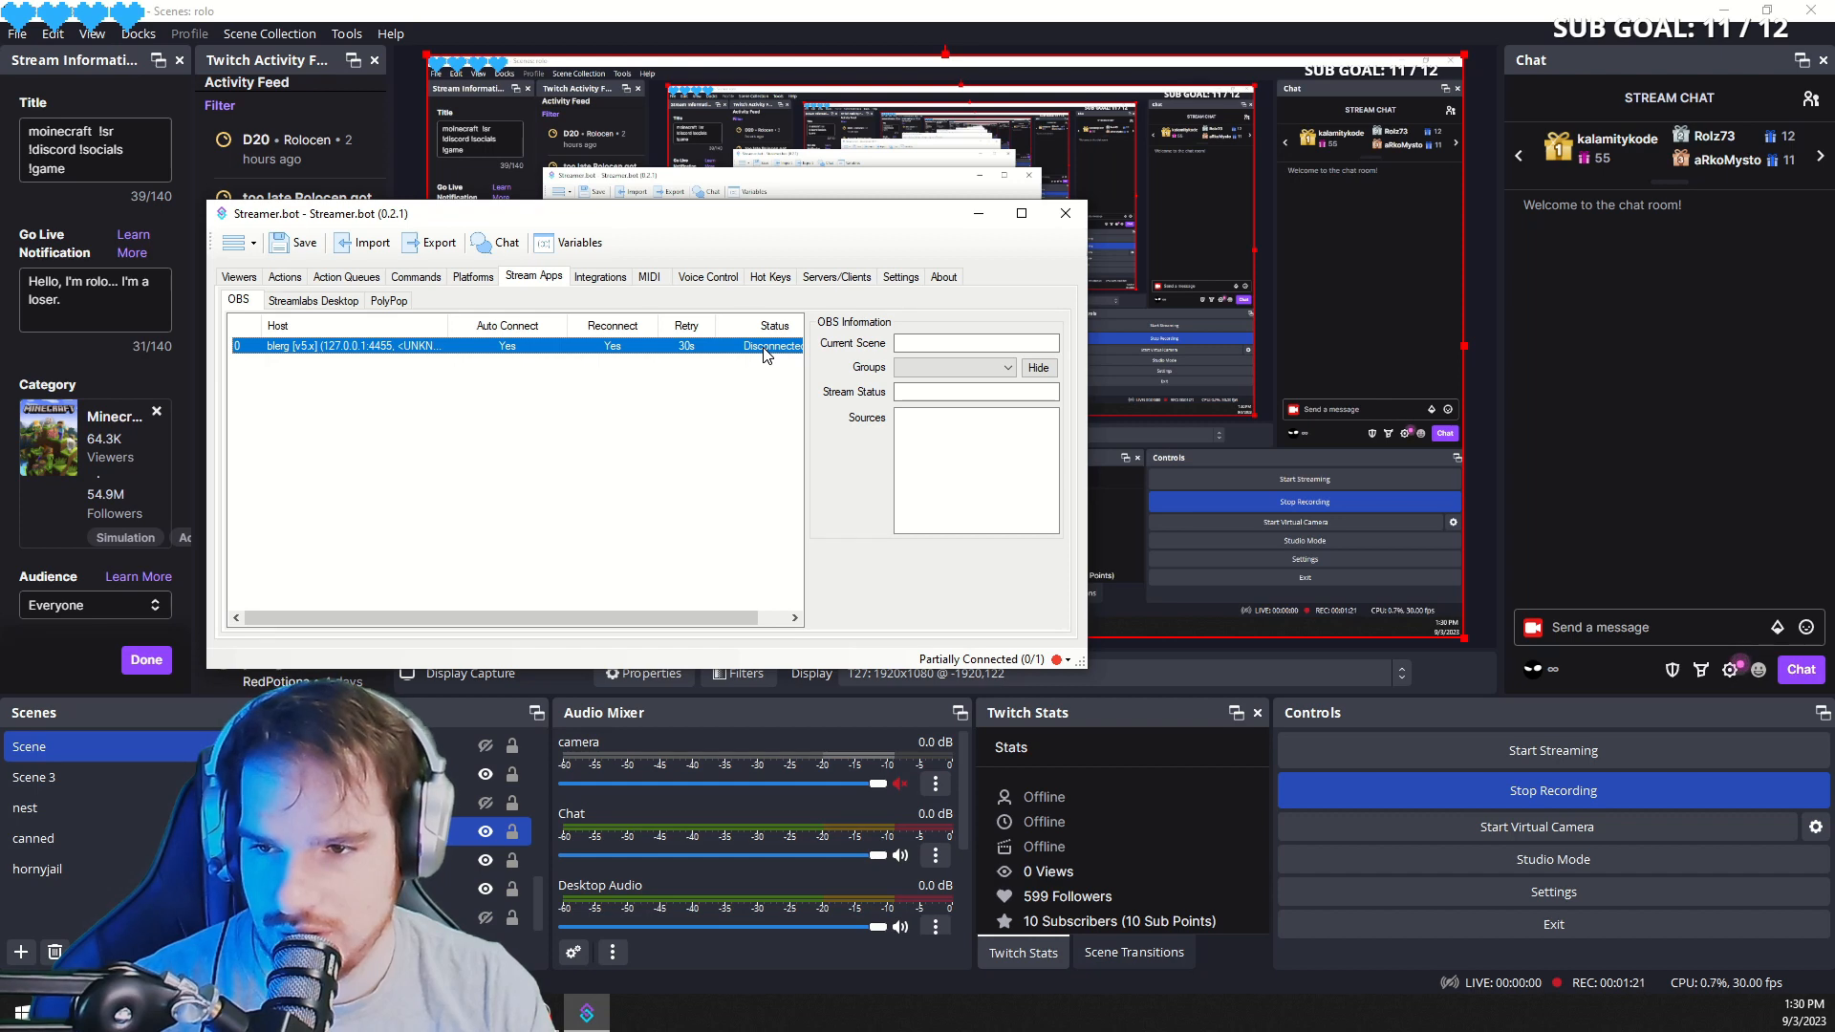
{"action": "right_click", "coordinate": [766, 352]}
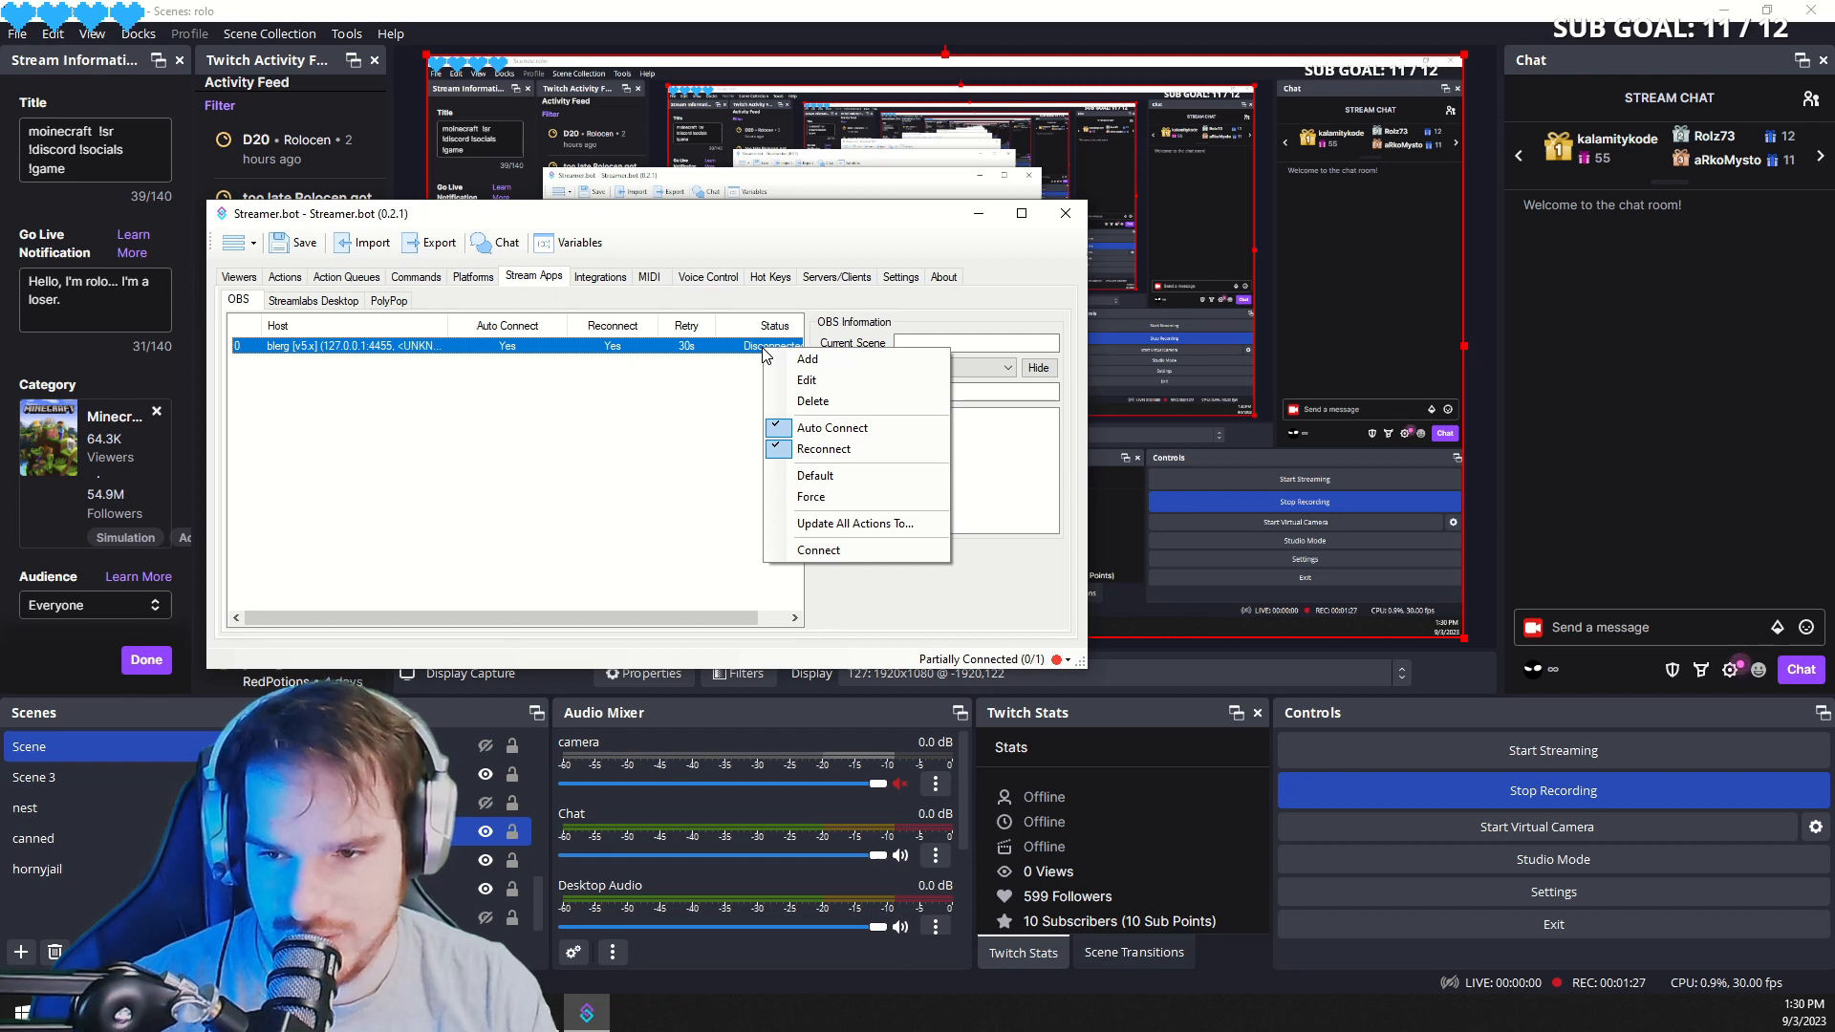
{"action": "left_click", "coordinate": [833, 550]}
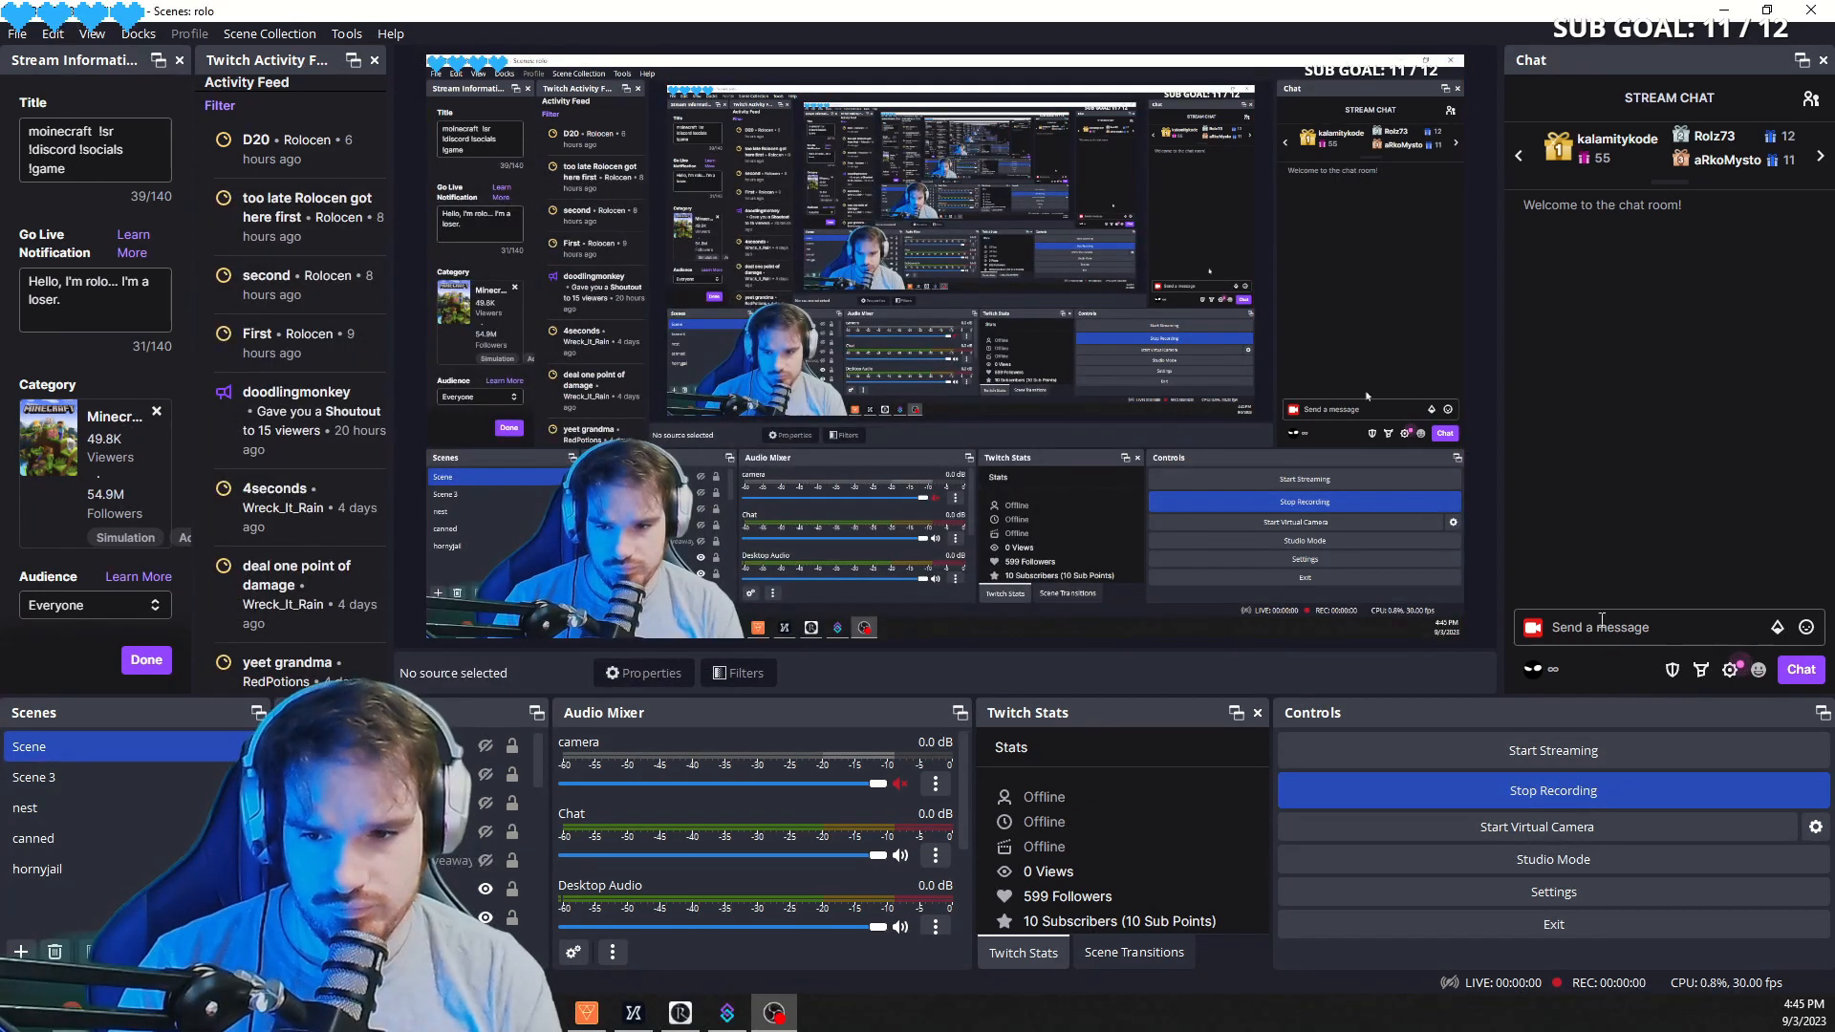
{"action": "left_click", "coordinate": [727, 1013]}
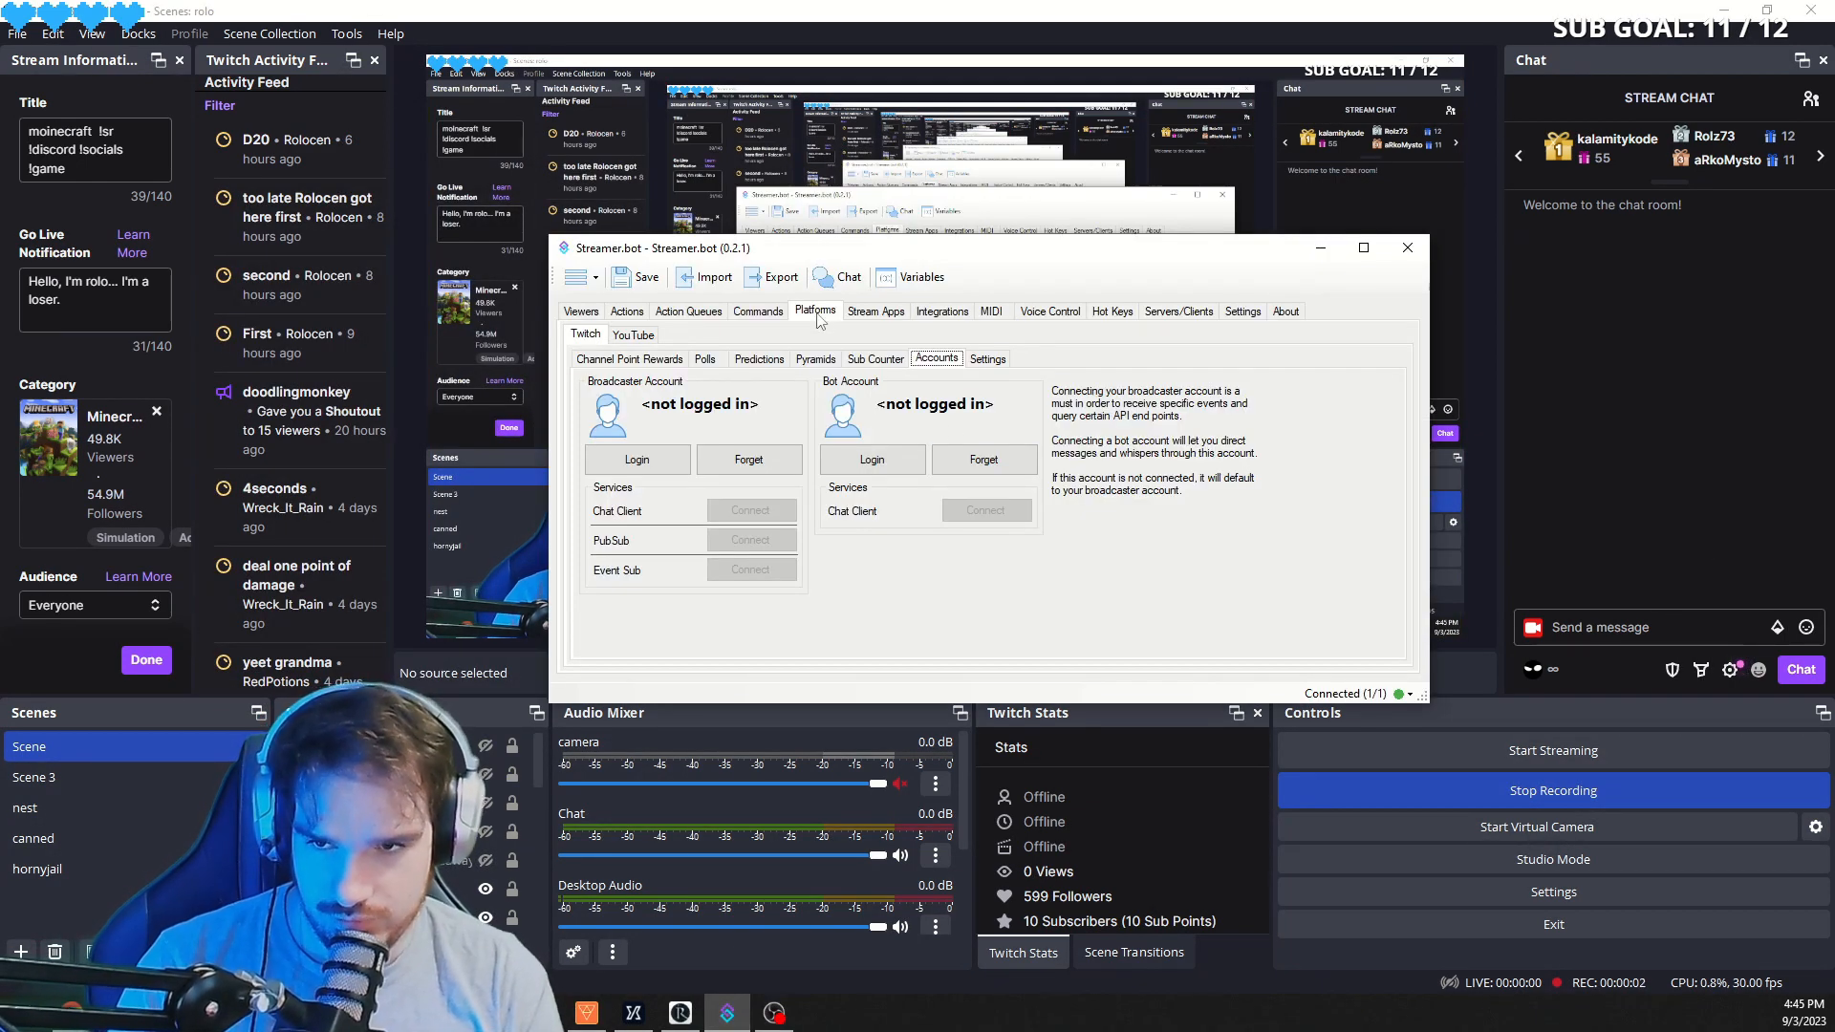